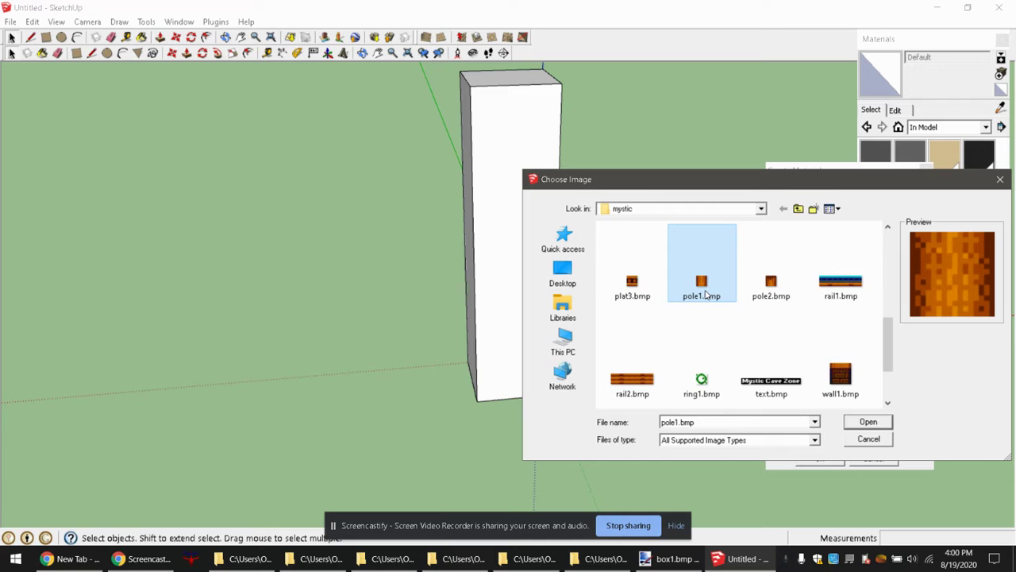
# - Create a material from the pole1.bmp texture image with a texture width of 200 m
pyautogui.click(869, 422)
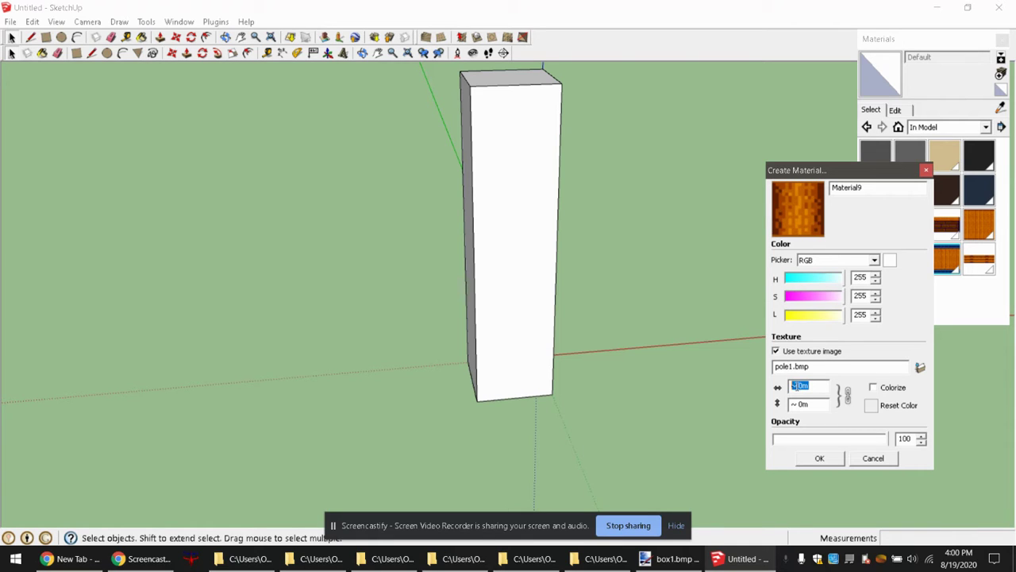
pyautogui.write('200')
pyautogui.click(811, 459)
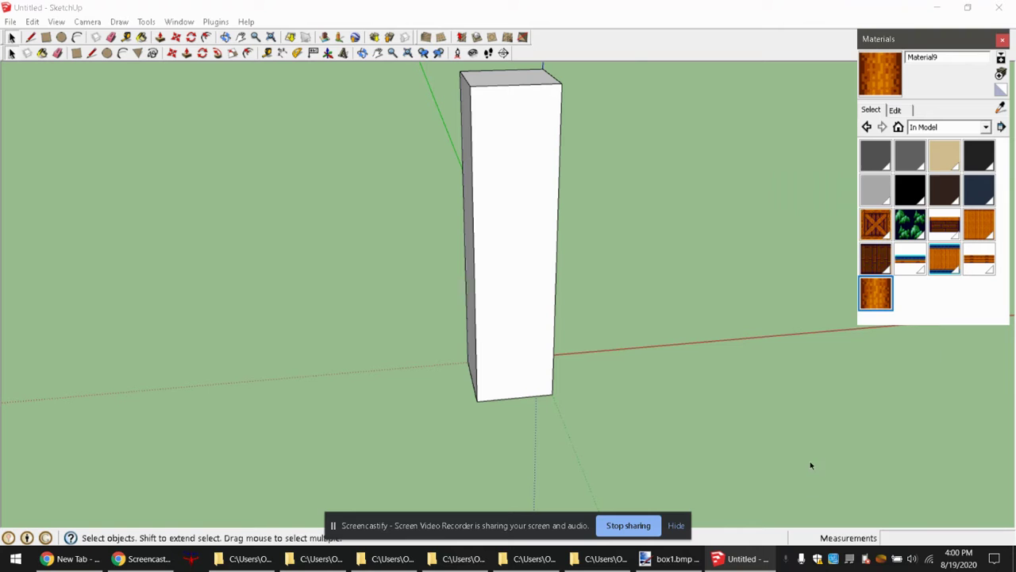
# - Paint the side faces of the tall box with the pole1.bmp material
pyautogui.click(877, 304)
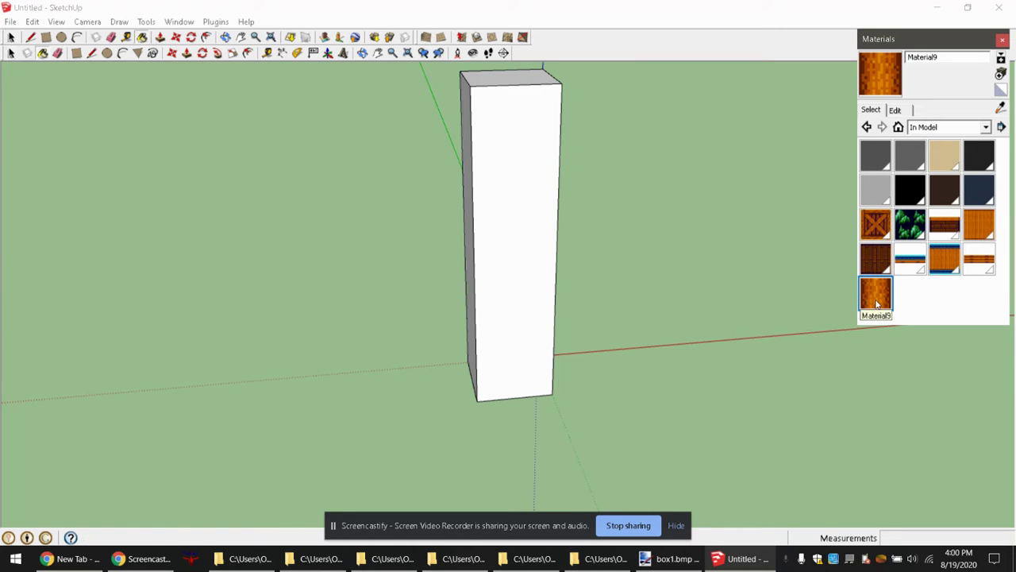
pyautogui.click(488, 199)
pyautogui.moveTo(487, 198)
pyautogui.mouseDown(button='middle')
pyautogui.moveTo(579, 218)
pyautogui.moveTo(465, 208)
pyautogui.mouseUp(button='middle')
pyautogui.click(465, 208)
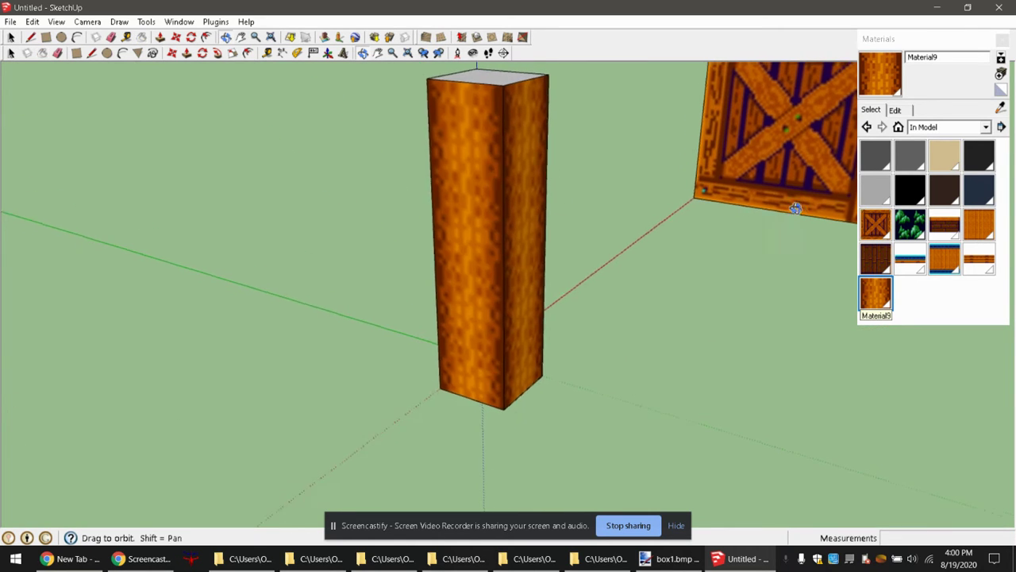
pyautogui.moveTo(739, 210)
pyautogui.mouseDown(button='middle')
pyautogui.moveTo(354, 190)
pyautogui.moveTo(377, 159)
pyautogui.moveTo(501, 363)
pyautogui.mouseUp(button='middle')
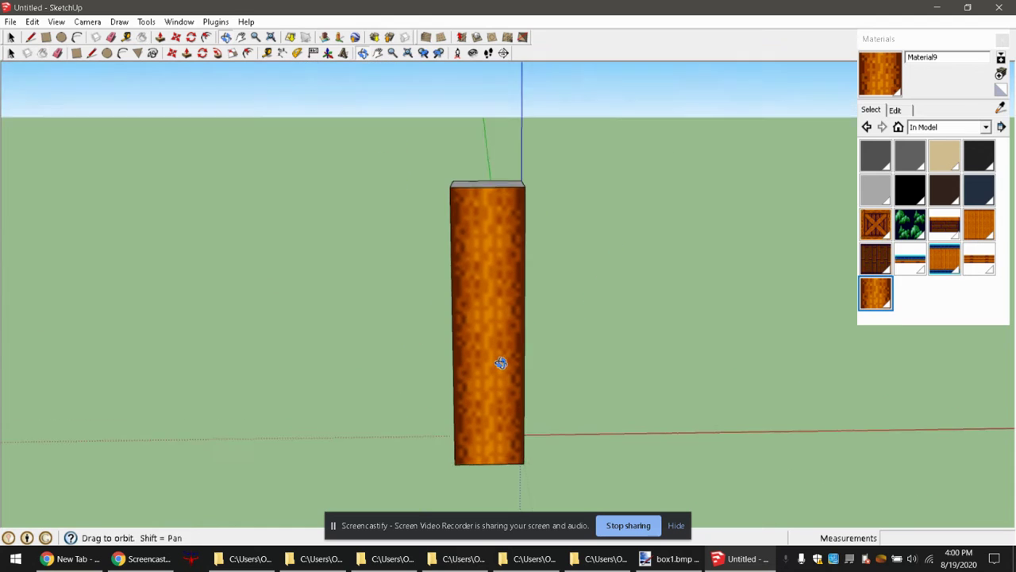
pyautogui.press('space')
pyautogui.scroll(-2, 490, 263)
pyautogui.moveTo(490, 263); pyautogui.dragTo(381, 270, button='middle')
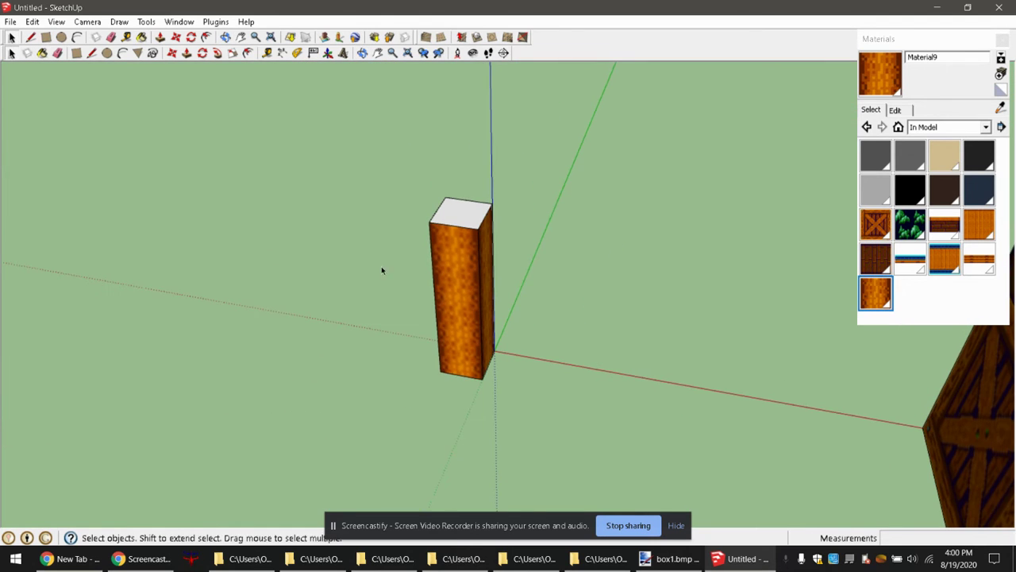
# - Stretch the pole upward by its top face with Push/Pull, finishing with a further 180 m
pyautogui.click(187, 52)
pyautogui.scroll(-3, 477, 254)
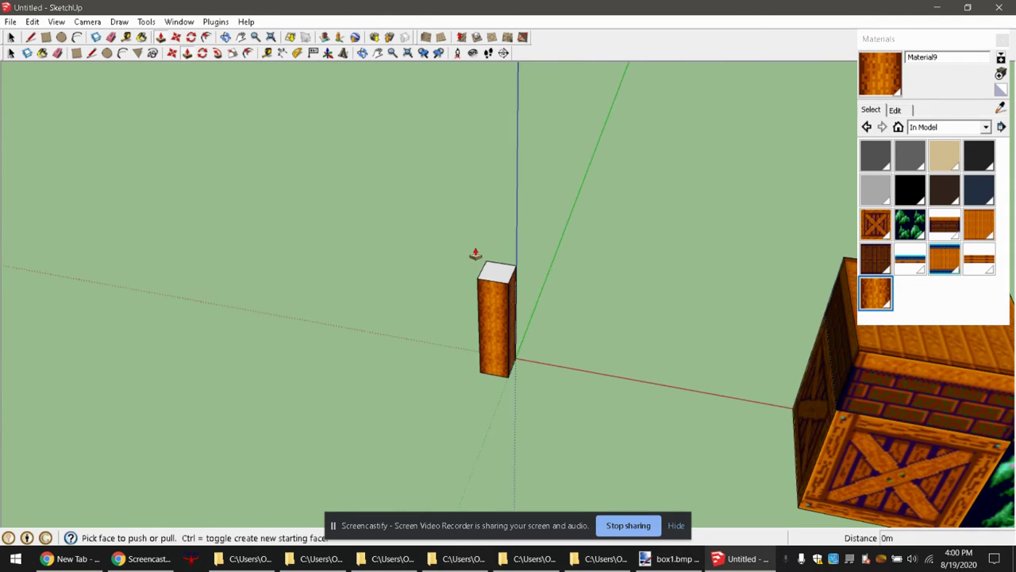
pyautogui.moveTo(501, 274); pyautogui.dragTo(518, 253)
pyautogui.press('Escape')
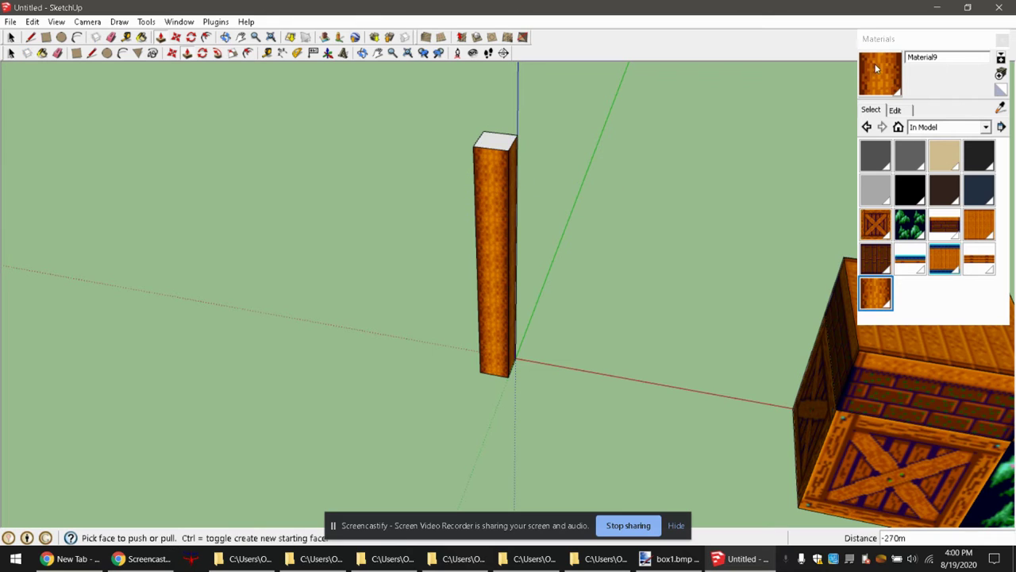
pyautogui.moveTo(491, 142); pyautogui.dragTo(531, 114)
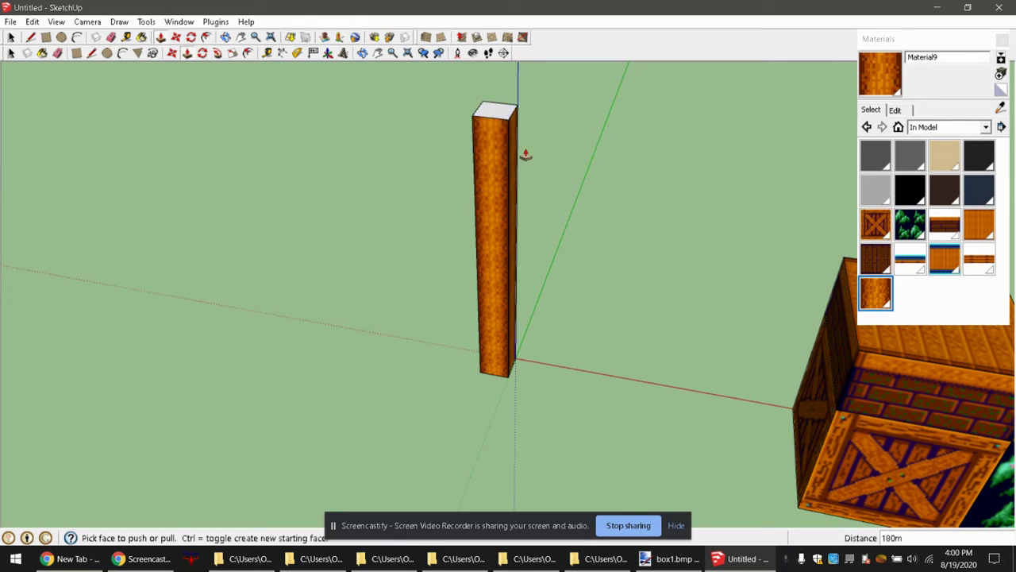
# - Try extending the pole's side face 1220 m along the red axis, and undo it
pyautogui.moveTo(515, 165); pyautogui.dragTo(743, 185)
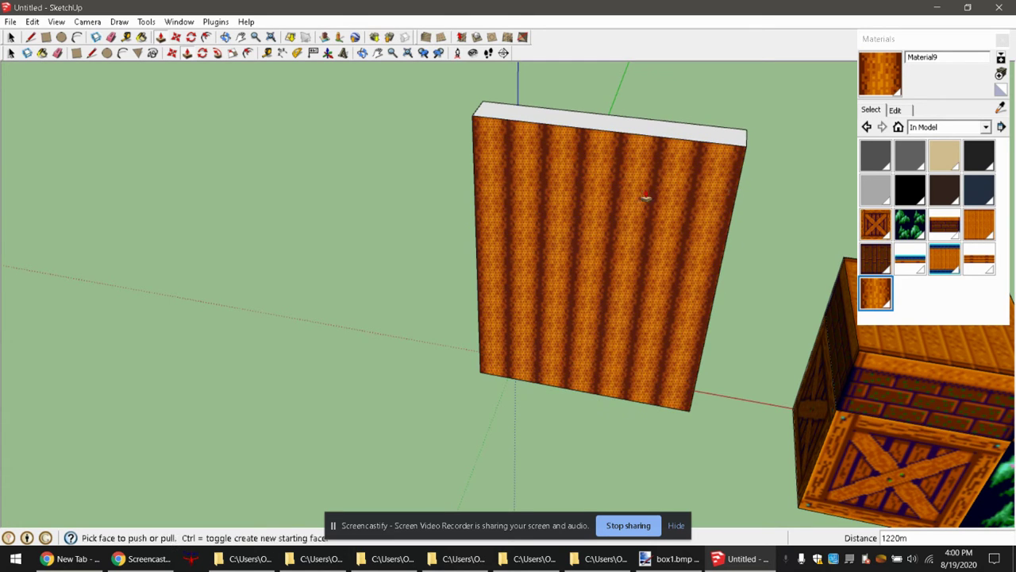
pyautogui.moveTo(540, 220); pyautogui.dragTo(699, 241, button='middle')
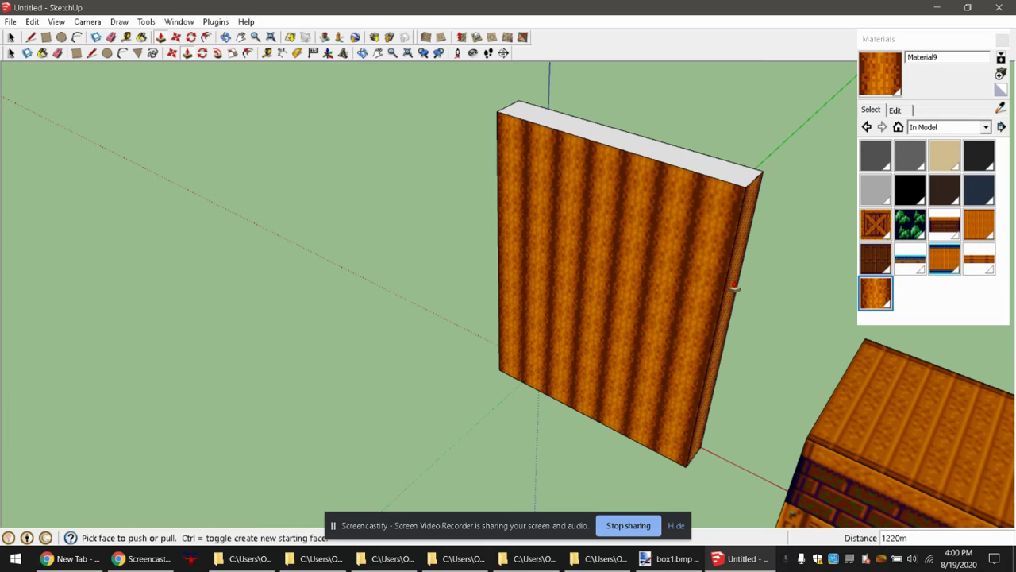
pyautogui.hotkey('ctrl', 'z')
# - Try pushing the pole's top face down 1630 m, and undo all the Push/Pull height changes
pyautogui.moveTo(524, 113); pyautogui.dragTo(511, 348)
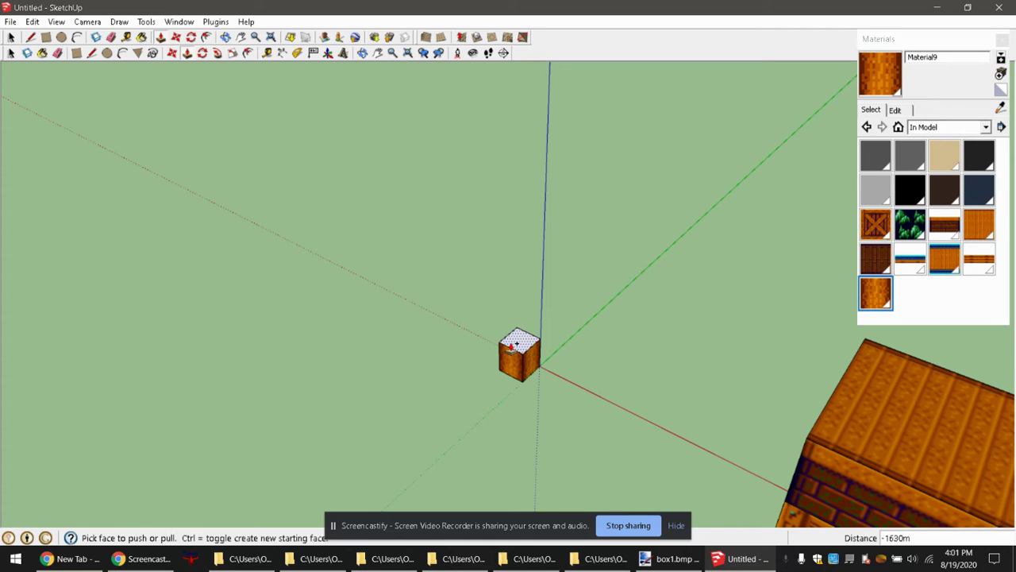
pyautogui.hotkey('ctrl', 'z')
pyautogui.hotkey('ctrl', 'z')
pyautogui.hotkey('ctrl', 'z')
pyautogui.hotkey('ctrl', 'z')
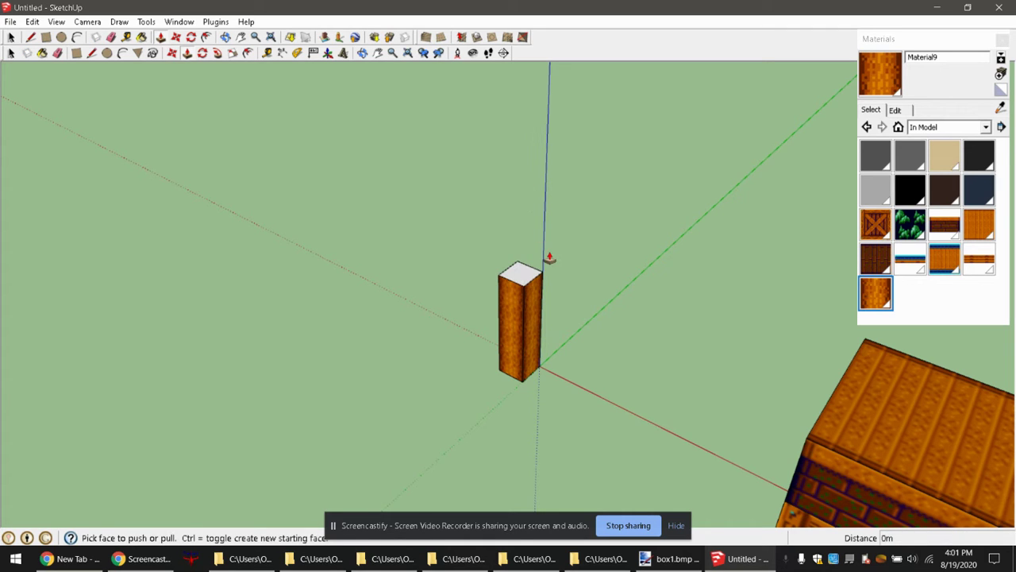
pyautogui.scroll(3, 530, 295)
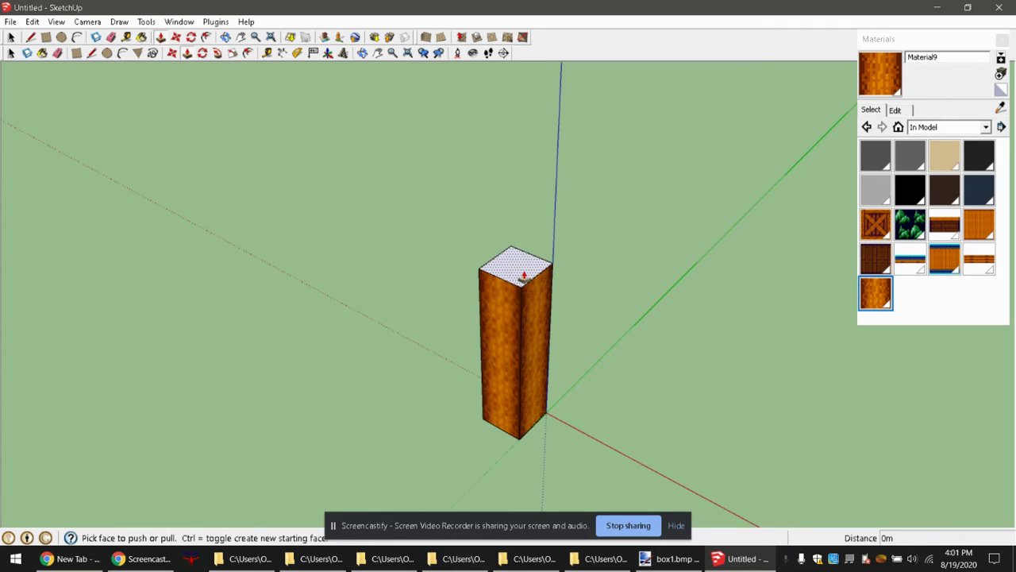
# - Turn the whole textured pole into a component
pyautogui.click(10, 40)
pyautogui.moveTo(421, 229); pyautogui.dragTo(602, 288, button='middle')
pyautogui.scroll(3, 553, 332)
pyautogui.moveTo(553, 332); pyautogui.dragTo(479, 334, button='middle')
pyautogui.scroll(-2, 687, 219)
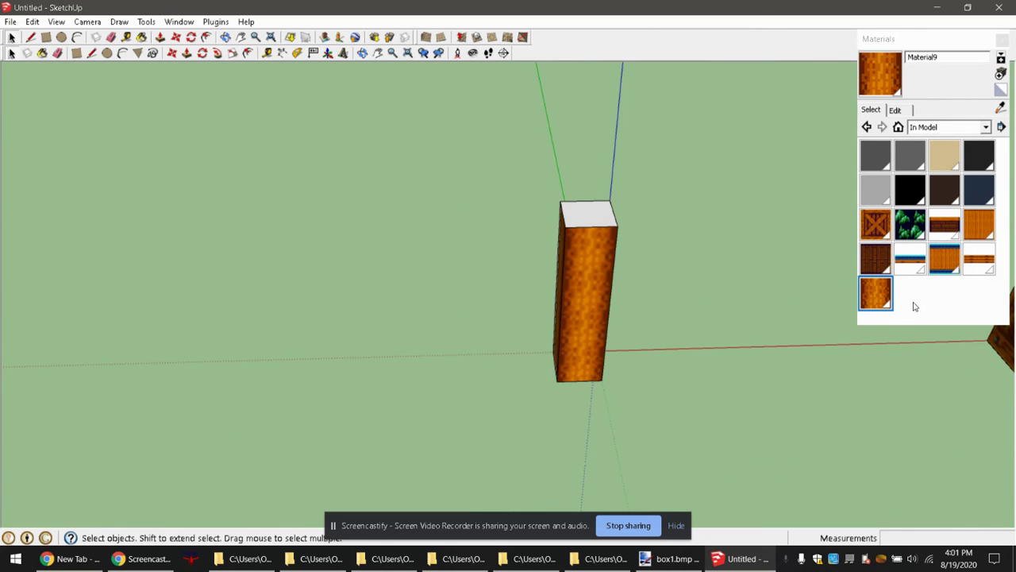
pyautogui.moveTo(585, 229); pyautogui.dragTo(522, 293, button='middle')
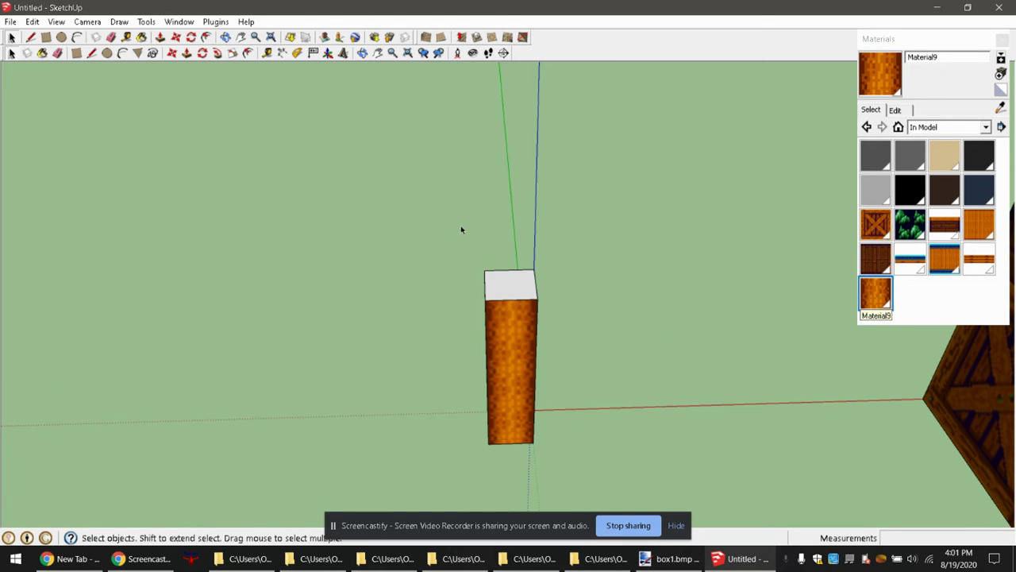
pyautogui.moveTo(424, 230); pyautogui.dragTo(580, 427)
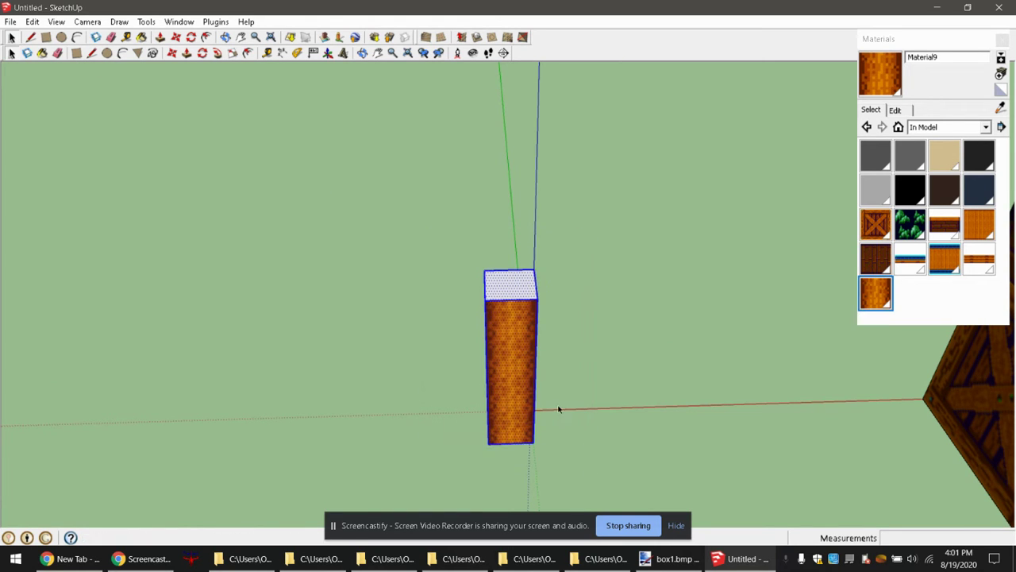
pyautogui.press('g')
pyautogui.press('Return')
# - Move the pole component 200 m along the red axis so its lower back corner sits on the origin
pyautogui.click(173, 53)
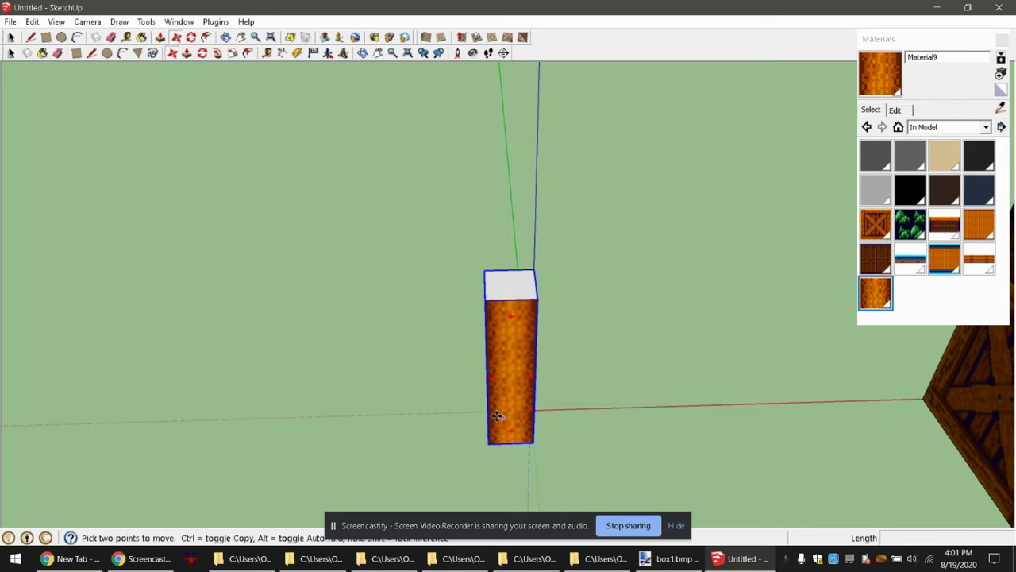
pyautogui.moveTo(483, 412); pyautogui.dragTo(508, 424, button='middle')
pyautogui.click(490, 419)
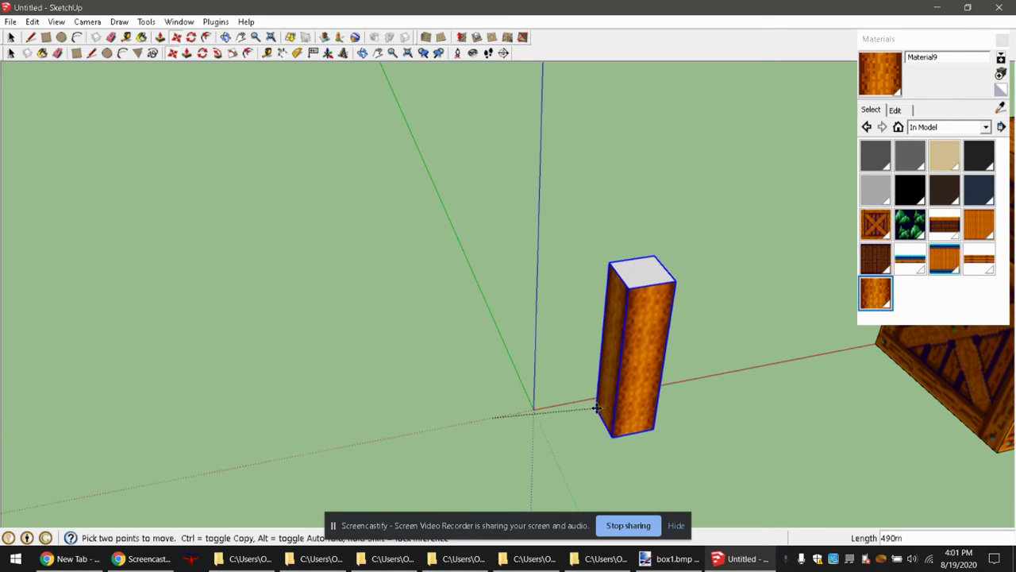
pyautogui.click(536, 411)
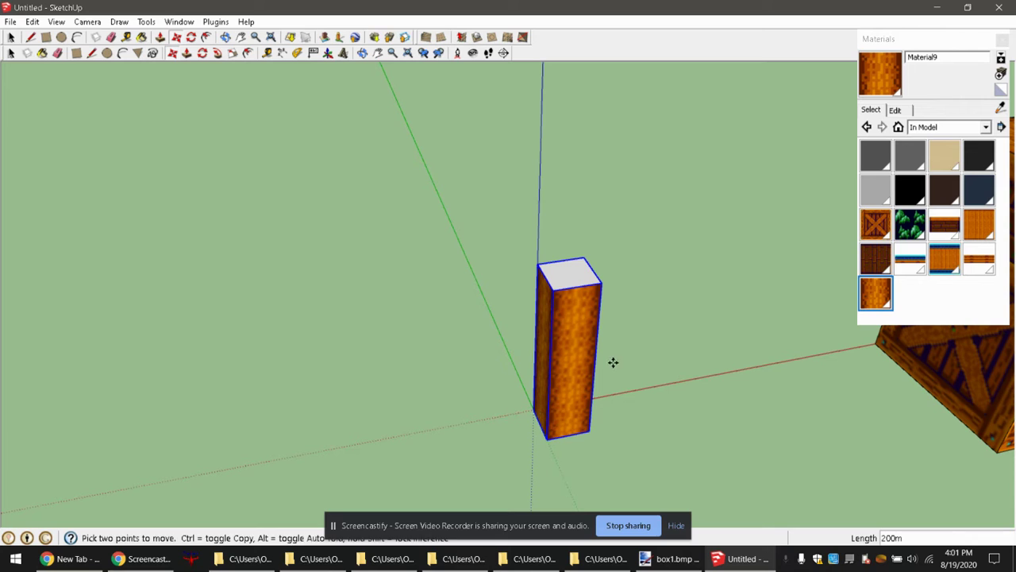
pyautogui.click(11, 37)
pyautogui.click(297, 295)
pyautogui.moveTo(297, 295); pyautogui.dragTo(492, 335, button='middle')
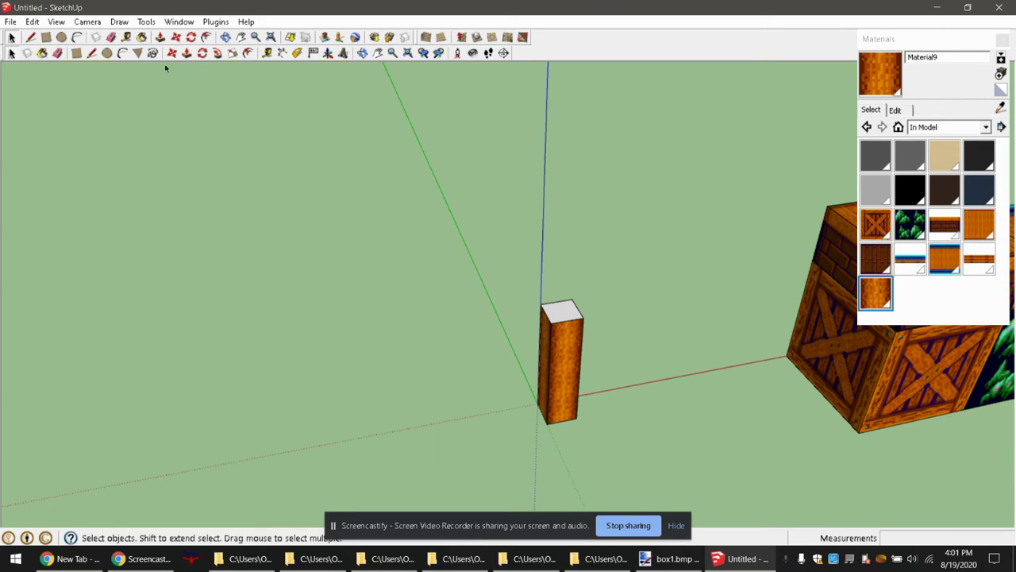
# - Draw a 200 by 200 m square on the ground from the origin, adjoining the pole's base
pyautogui.click(77, 52)
pyautogui.click(538, 404)
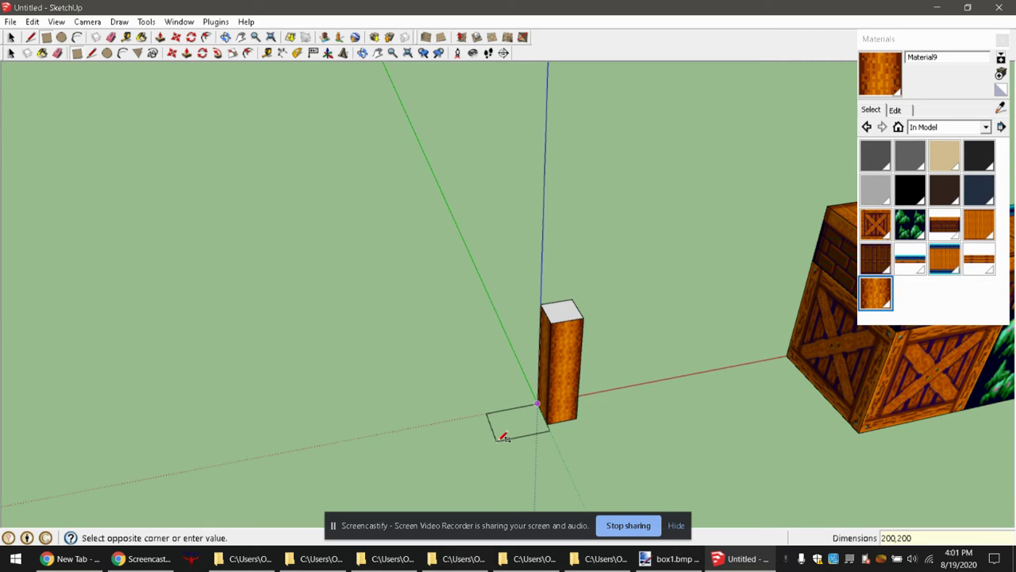
pyautogui.write('200,200')
pyautogui.press('Return')
# - Push/Pull the square up 200 m to form a cube beside the pole
pyautogui.click(187, 52)
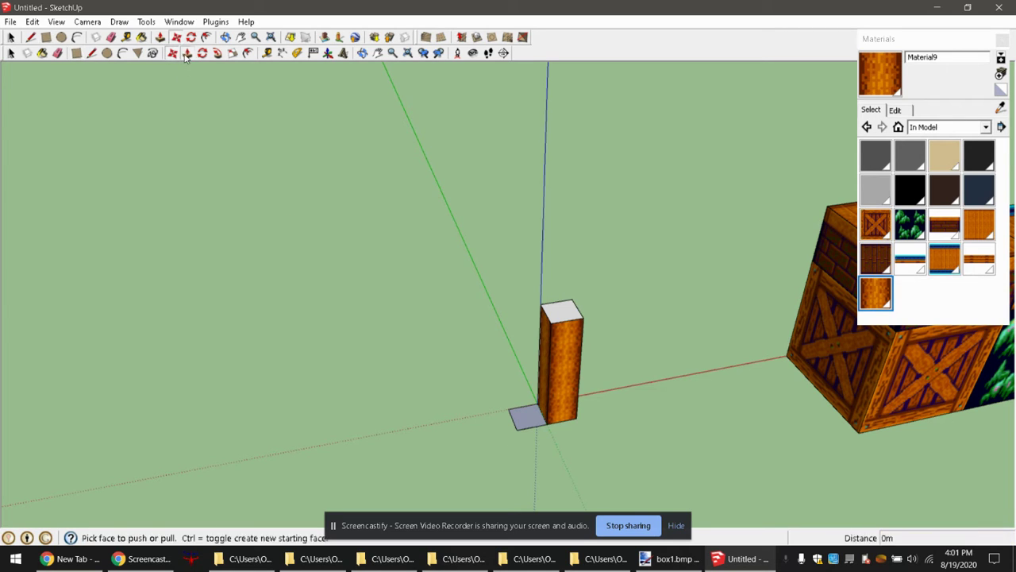
pyautogui.moveTo(537, 417); pyautogui.dragTo(533, 395)
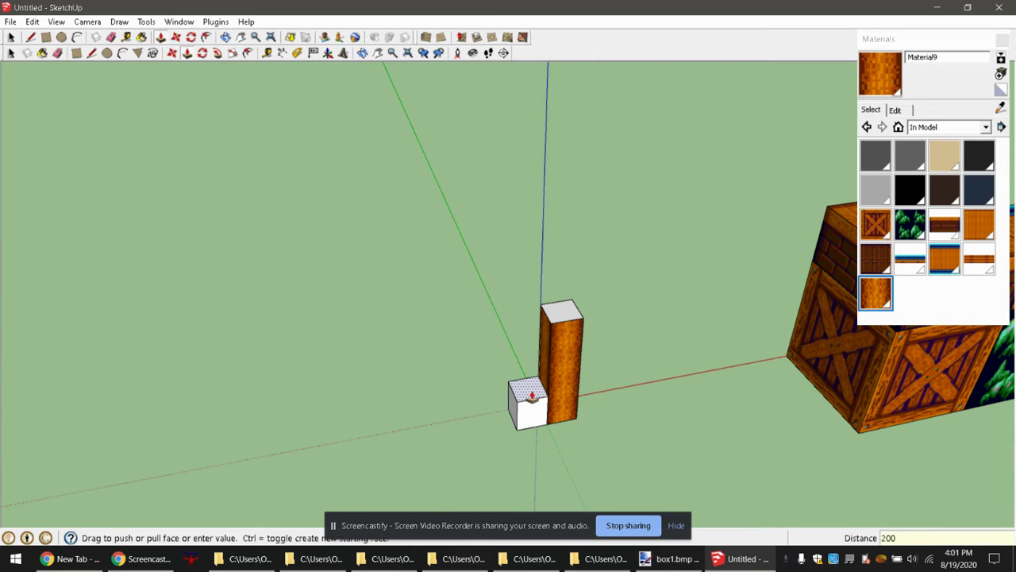
pyautogui.press('Return')
pyautogui.click(11, 52)
pyautogui.scroll(4, 537, 405)
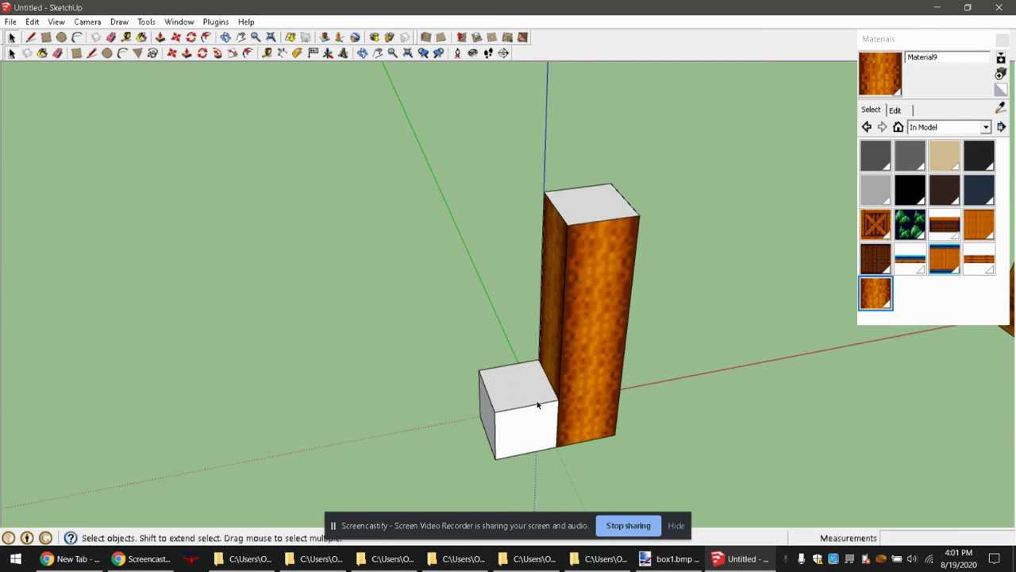
# - Create a new material from the pole2.bmp texture image at 200 by 200 m
pyautogui.scroll(-1, 537, 405)
pyautogui.scroll(1, 518, 404)
pyautogui.moveTo(518, 404); pyautogui.dragTo(555, 399, button='middle')
pyautogui.click(1001, 73)
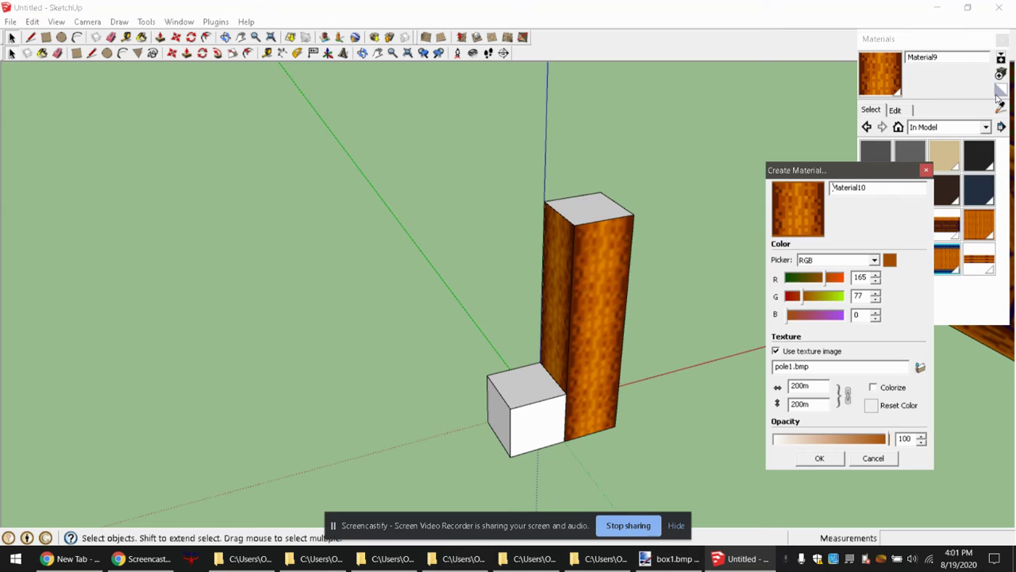
pyautogui.click(920, 367)
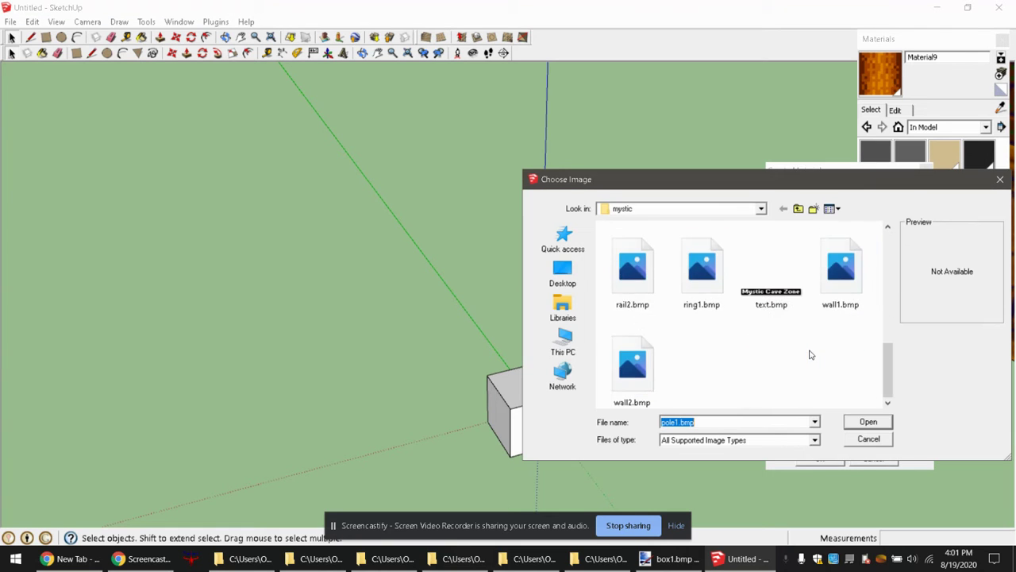
pyautogui.scroll(1, 814, 294)
pyautogui.click(763, 288)
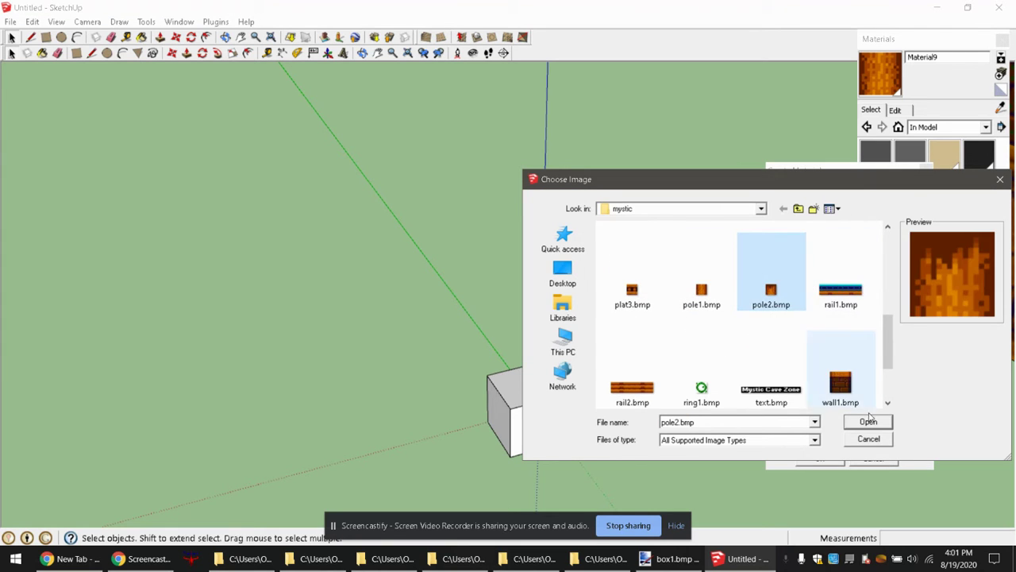
pyautogui.click(876, 426)
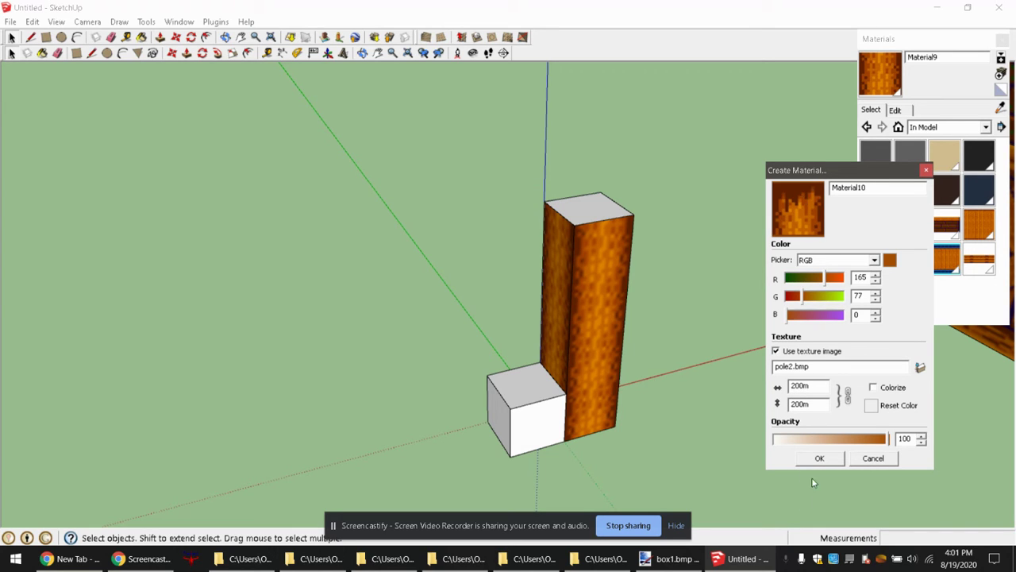
pyautogui.click(821, 458)
# - Paint two adjacent side faces of the small cube with the pole2.bmp material
pyautogui.click(885, 82)
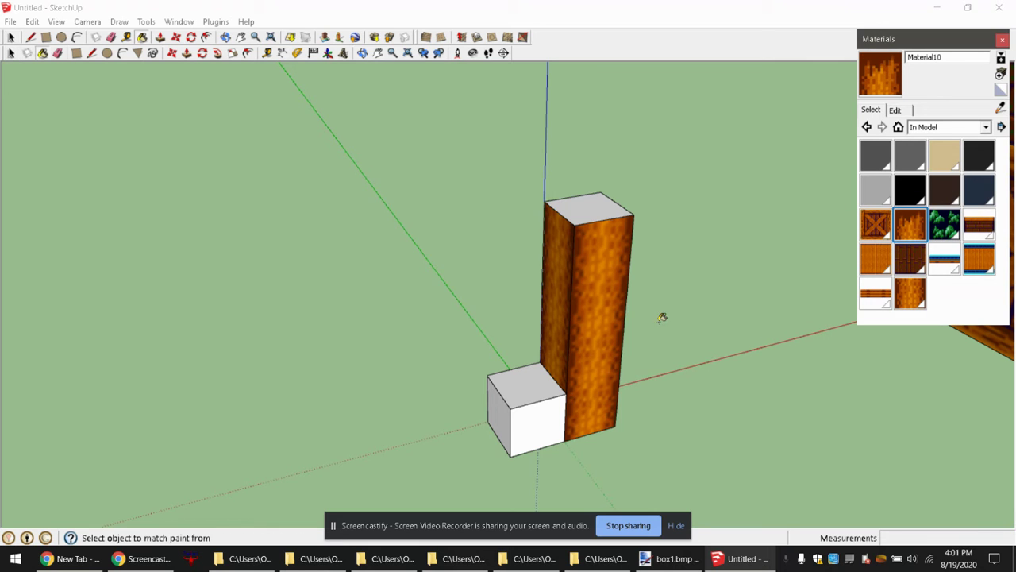
pyautogui.click(548, 415)
pyautogui.click(503, 419)
# - Turn the whole small cube into a component
pyautogui.moveTo(550, 443)
pyautogui.mouseDown(button='middle')
pyautogui.moveTo(557, 447)
pyautogui.moveTo(744, 266)
pyautogui.moveTo(481, 343)
pyautogui.mouseUp(button='middle')
pyautogui.click(12, 38)
pyautogui.moveTo(356, 347); pyautogui.dragTo(633, 485)
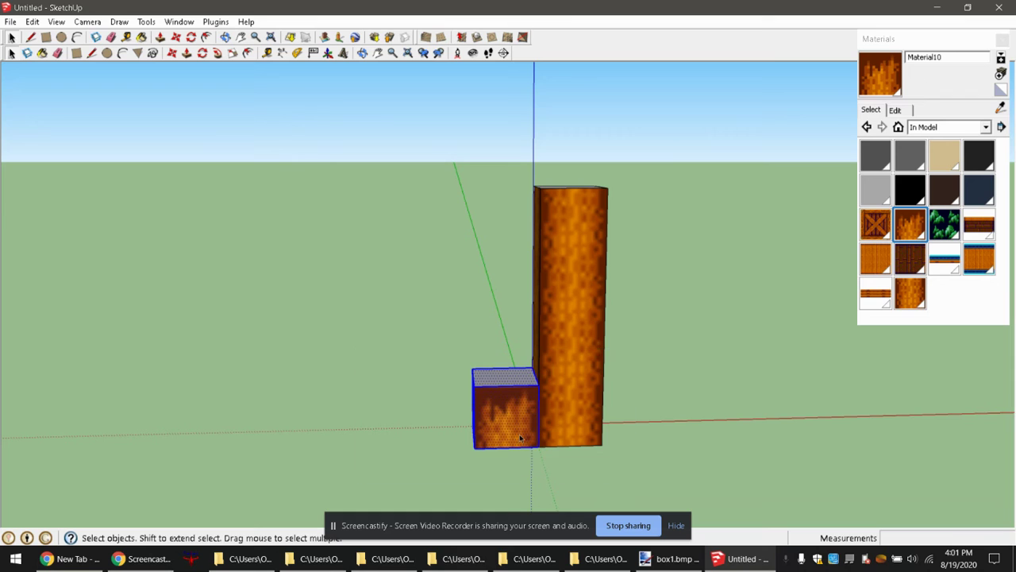
pyautogui.press('g')
pyautogui.press('Return')
# - Move the cube component from its lower corner onto the matching top corner of the pole
pyautogui.click(172, 53)
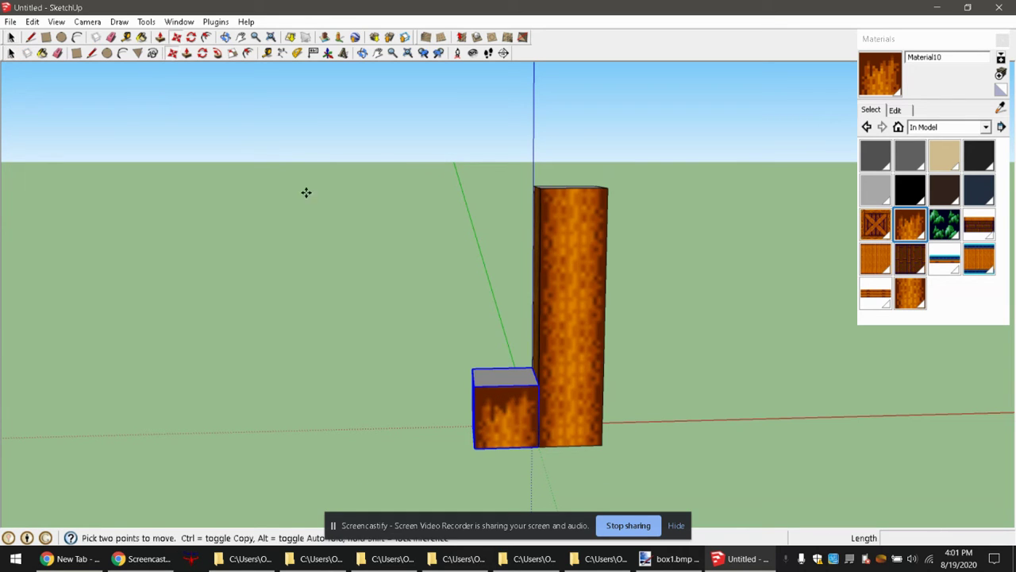
pyautogui.click(474, 448)
pyautogui.click(535, 188)
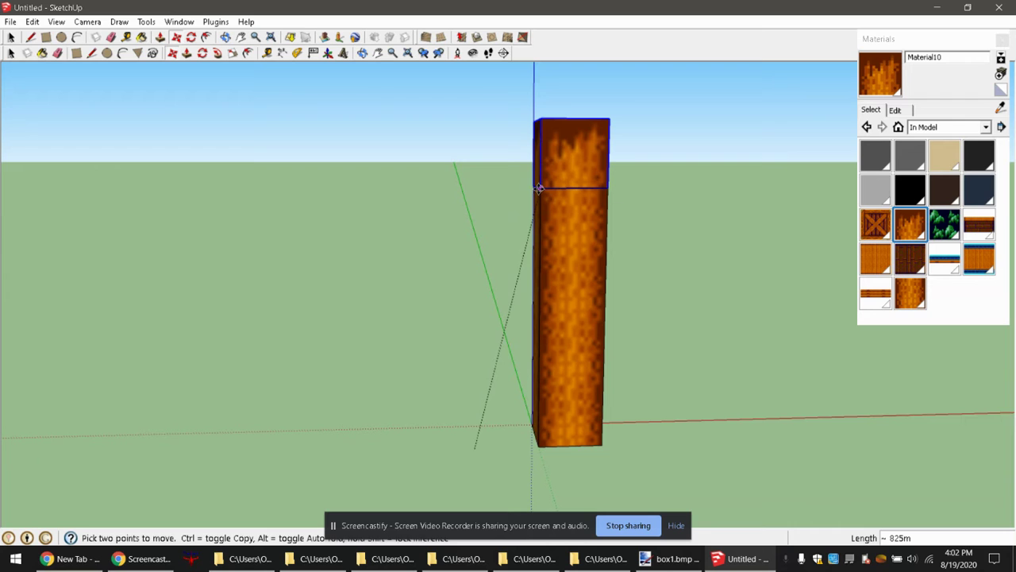
pyautogui.click(11, 37)
# - Examine the cube and pole components from the side with the cube's blank face, opening each component for a check
pyautogui.scroll(-3, 658, 363)
pyautogui.moveTo(658, 363); pyautogui.dragTo(591, 251, button='middle')
pyautogui.click(592, 248)
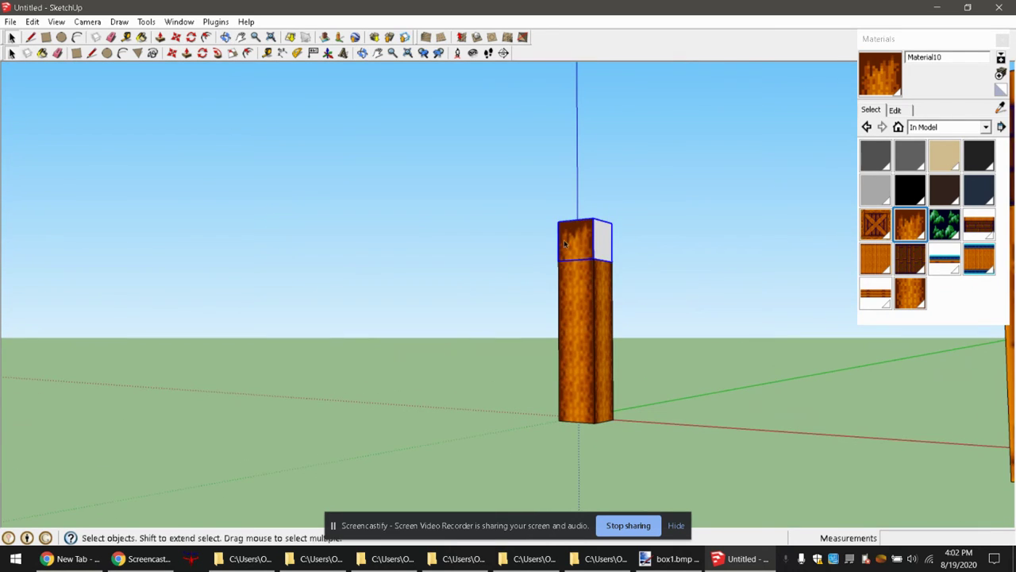
pyautogui.scroll(4, 627, 258)
pyautogui.moveTo(513, 244); pyautogui.dragTo(440, 318, button='middle')
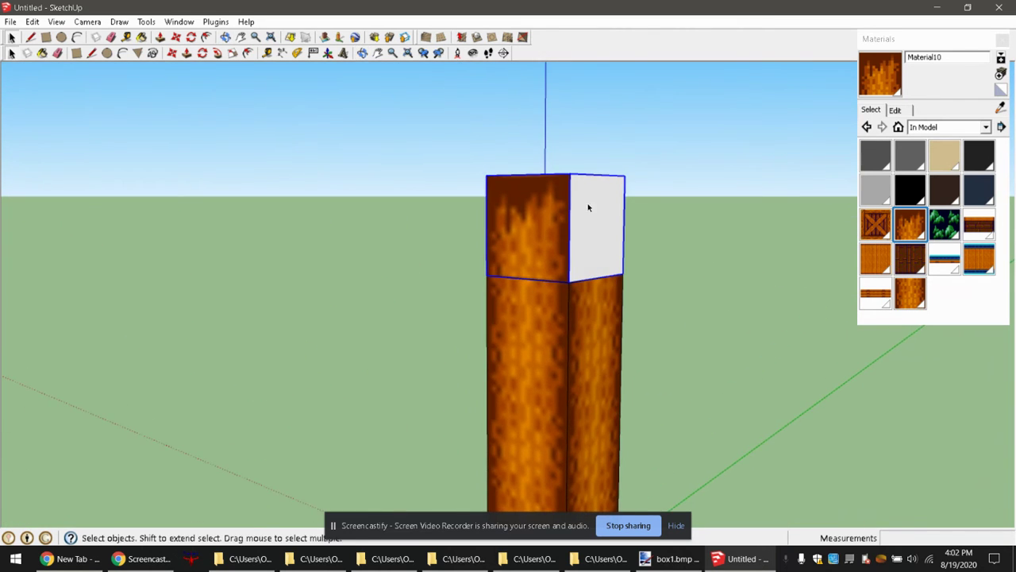
pyautogui.doubleClick(543, 214)
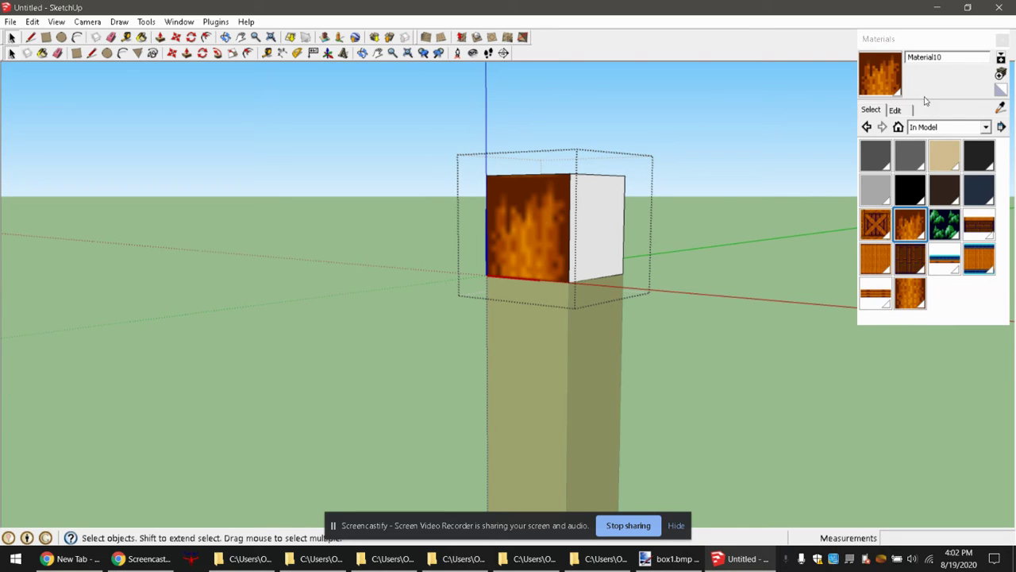
pyautogui.click(664, 143)
pyautogui.scroll(-5, 728, 225)
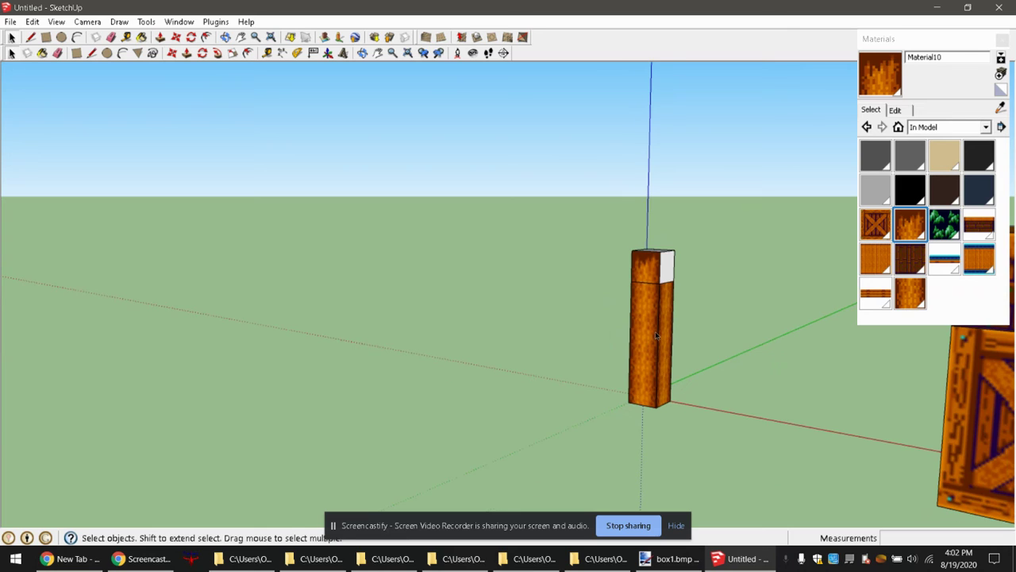
pyautogui.doubleClick(655, 331)
pyautogui.scroll(3, 656, 325)
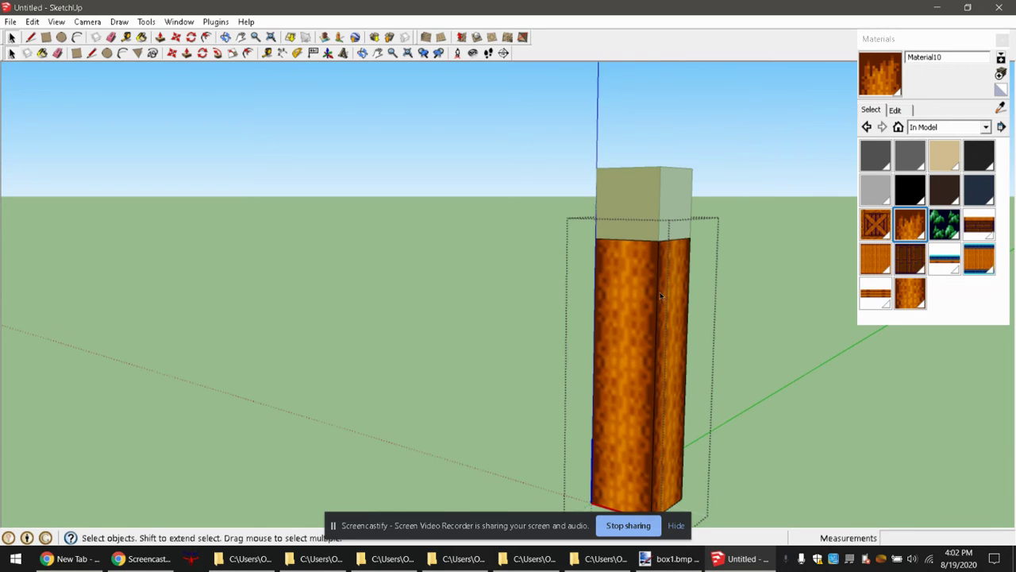
pyautogui.click(773, 328)
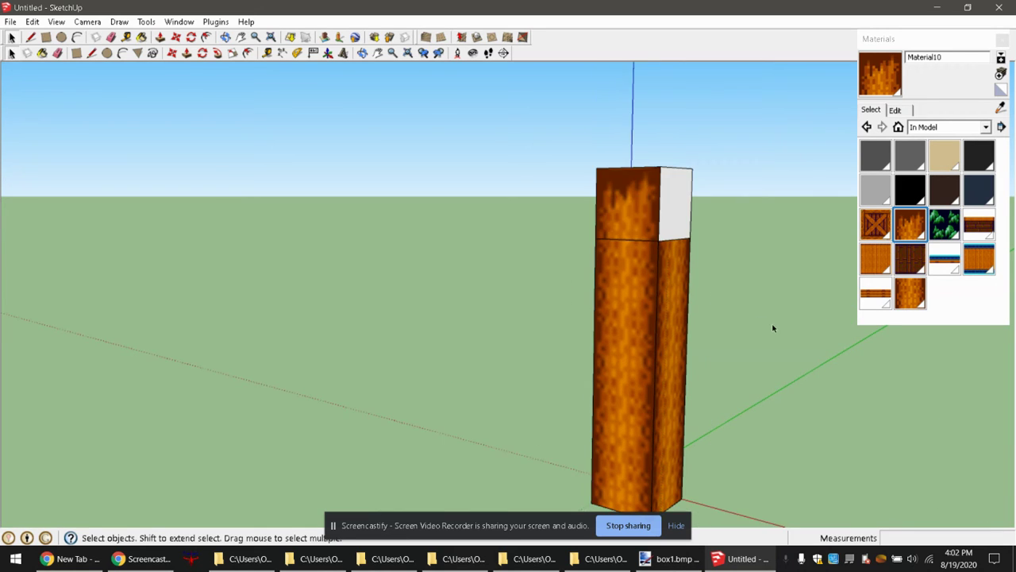
pyautogui.doubleClick(621, 357)
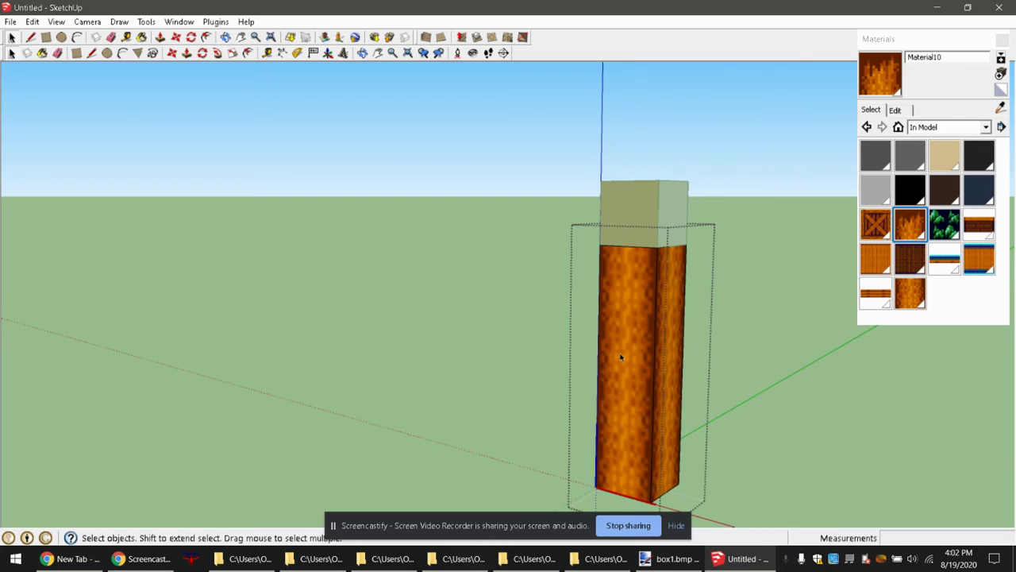
pyautogui.click(826, 227)
# - Examine from the front how the cube's edges and texture line up with the pole beneath it
pyautogui.scroll(-5, 826, 228)
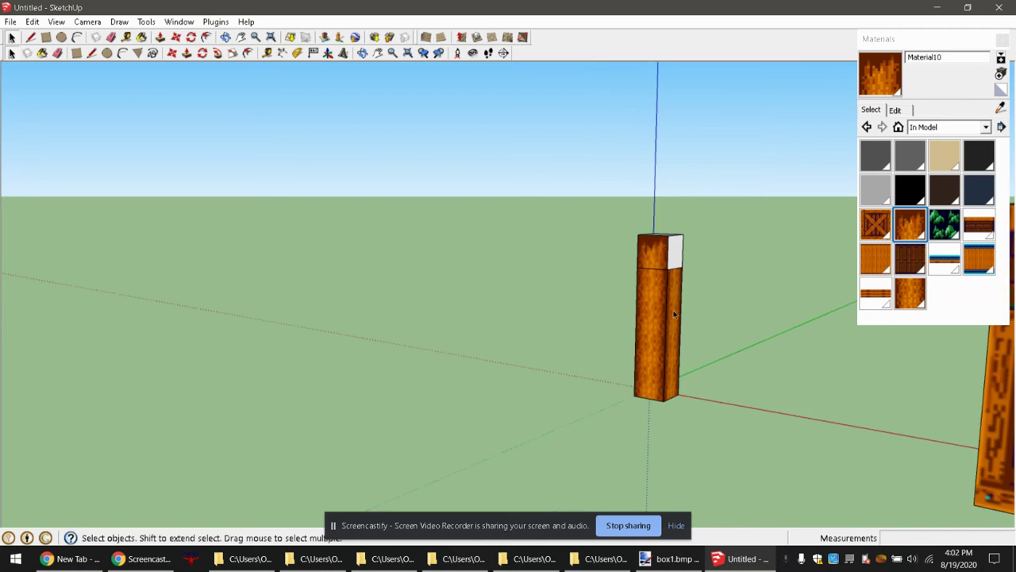
pyautogui.keyDown('shift'); pyautogui.moveTo(921, 390); pyautogui.dragTo(516, 291, button='middle'); pyautogui.keyUp('shift')
pyautogui.scroll(5, 470, 292)
pyautogui.moveTo(436, 293); pyautogui.dragTo(299, 258, button='middle')
pyautogui.keyDown('shift'); pyautogui.moveTo(86, 190); pyautogui.dragTo(495, 306, button='middle'); pyautogui.keyUp('shift')
pyautogui.scroll(2, 535, 360)
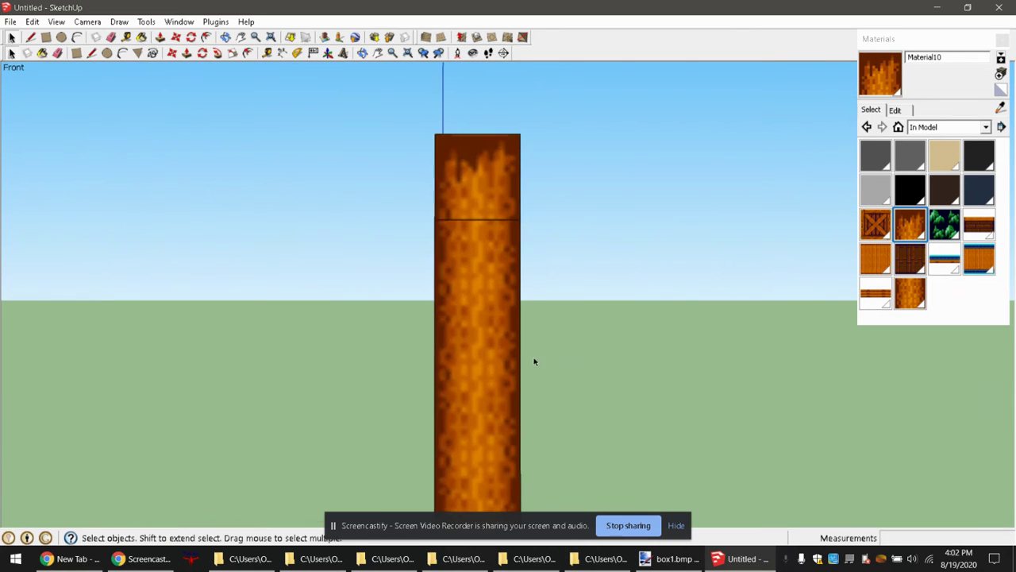
pyautogui.scroll(-1, 534, 362)
pyautogui.click(471, 217)
pyautogui.click(429, 145)
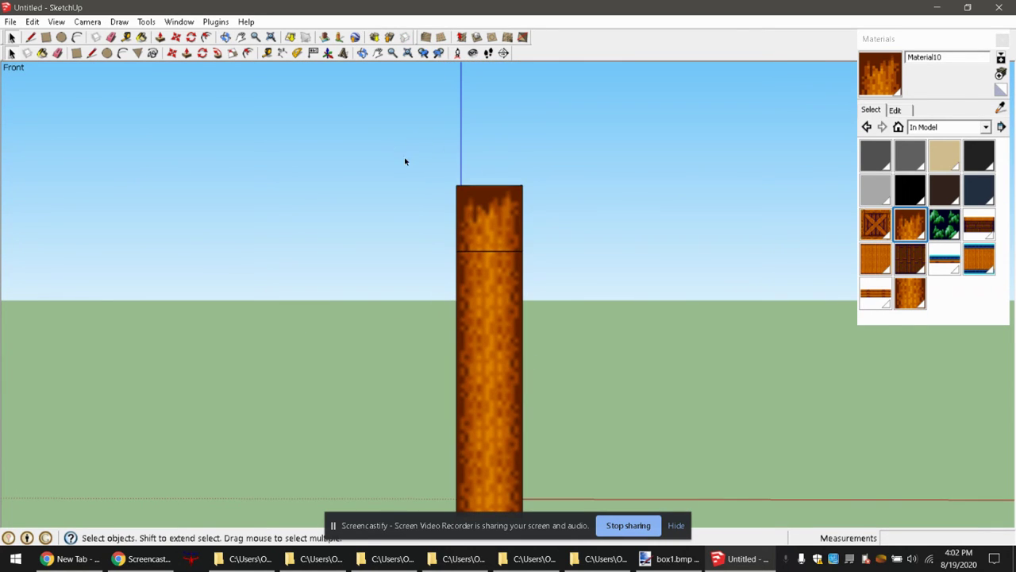
pyautogui.moveTo(406, 159); pyautogui.dragTo(445, 218, button='middle')
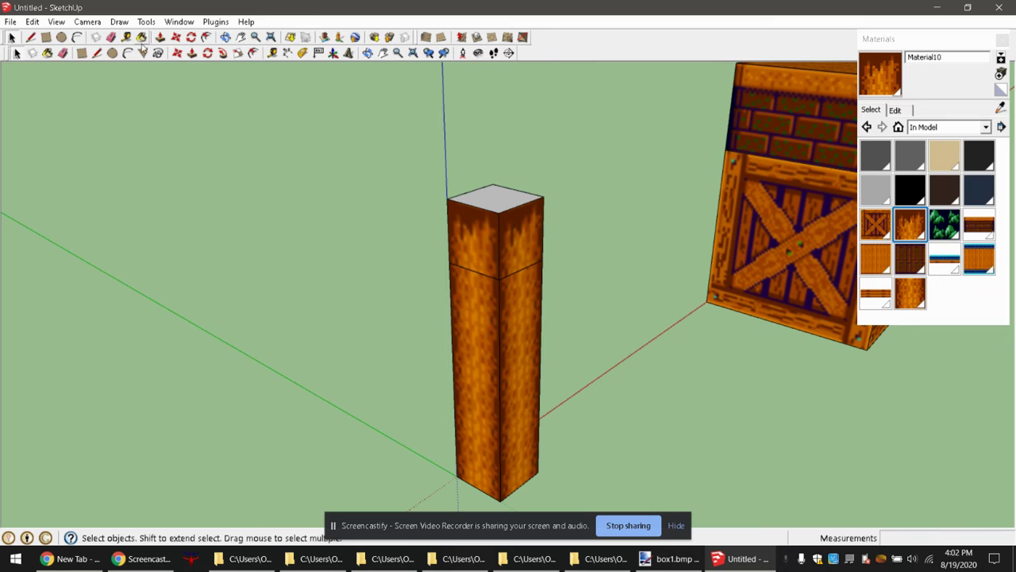
# - Paint the cube component on top of the pole with the pole2.bmp material to cover its blank top
pyautogui.click(170, 53)
pyautogui.moveTo(508, 191); pyautogui.dragTo(349, 236, button='middle')
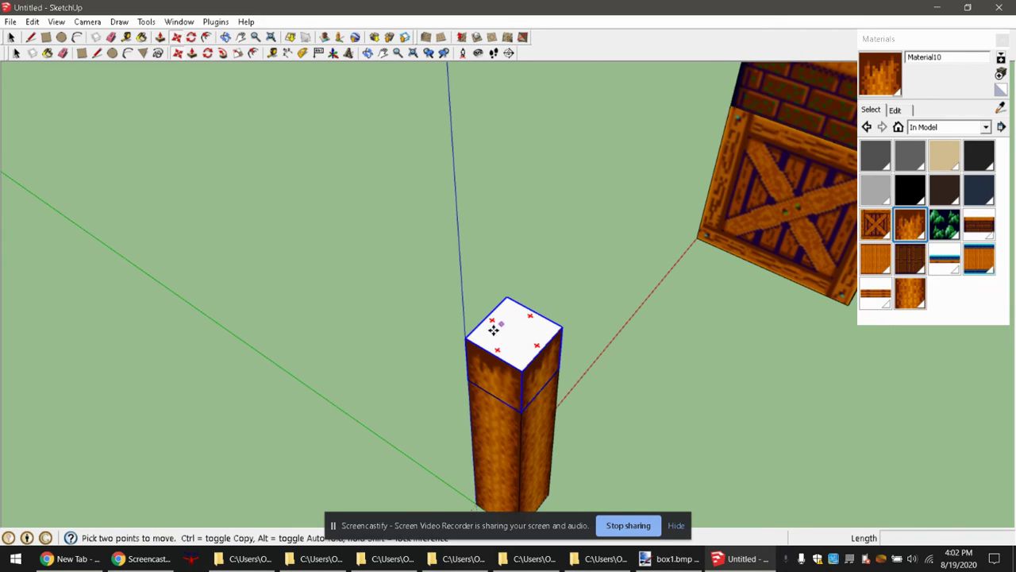
pyautogui.click(12, 36)
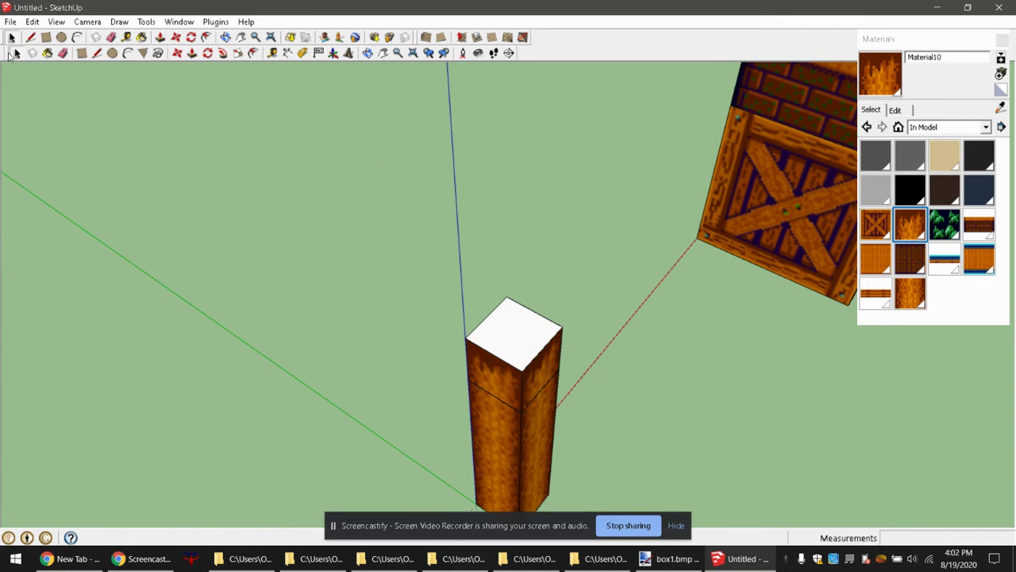
pyautogui.click(881, 84)
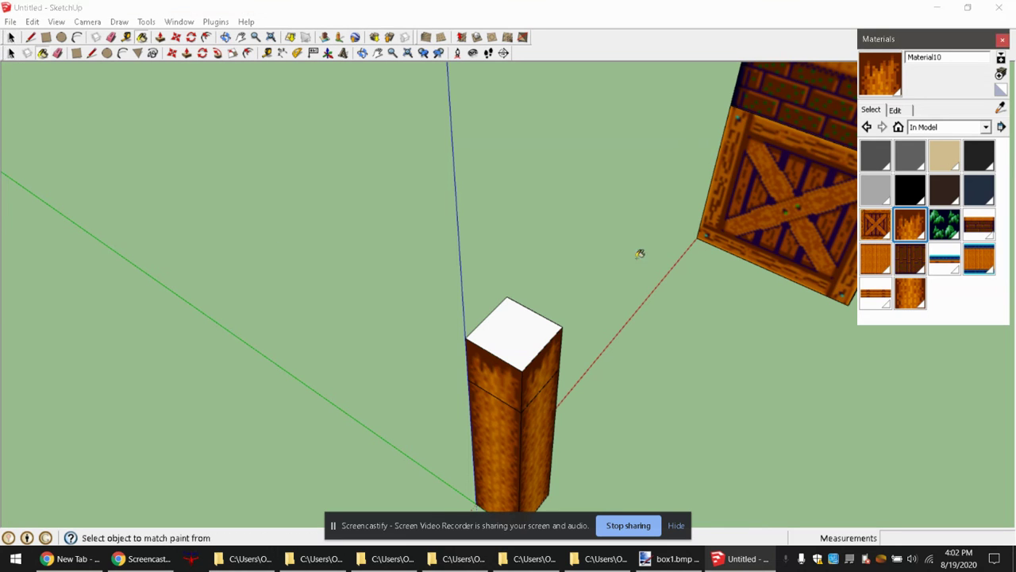
pyautogui.click(530, 331)
pyautogui.moveTo(533, 357); pyautogui.dragTo(349, 294, button='middle')
pyautogui.press('space')
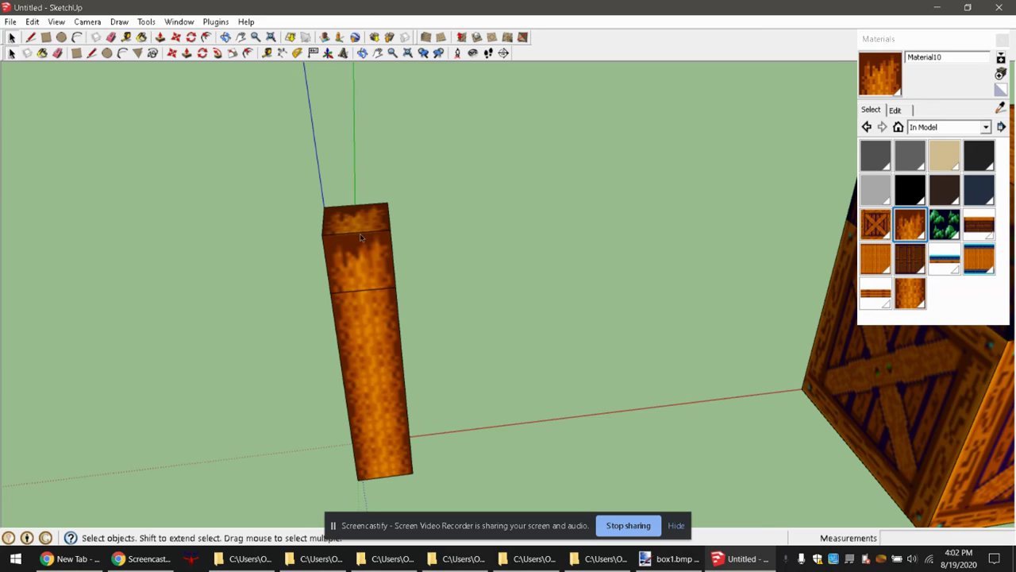
pyautogui.click(361, 238)
pyautogui.scroll(5, 361, 238)
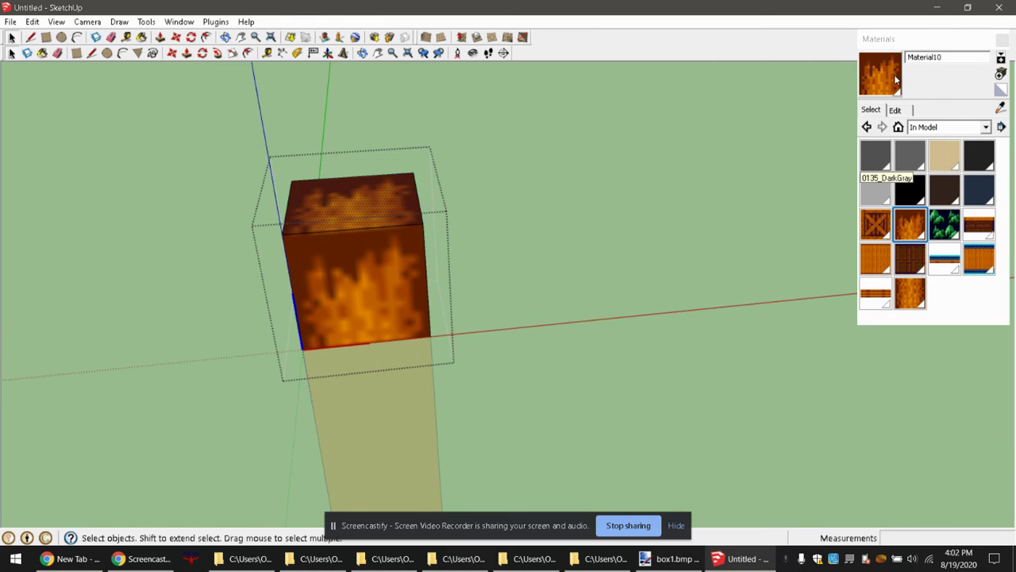
pyautogui.click(1000, 107)
pyautogui.click(11, 38)
pyautogui.click(460, 258)
# - Try to move the cube component off the pole from its lower front corner
pyautogui.scroll(-4, 461, 258)
pyautogui.scroll(4, 371, 309)
pyautogui.moveTo(371, 307); pyautogui.dragTo(238, 143, button='middle')
pyautogui.scroll(-2, 113, 73)
pyautogui.click(171, 54)
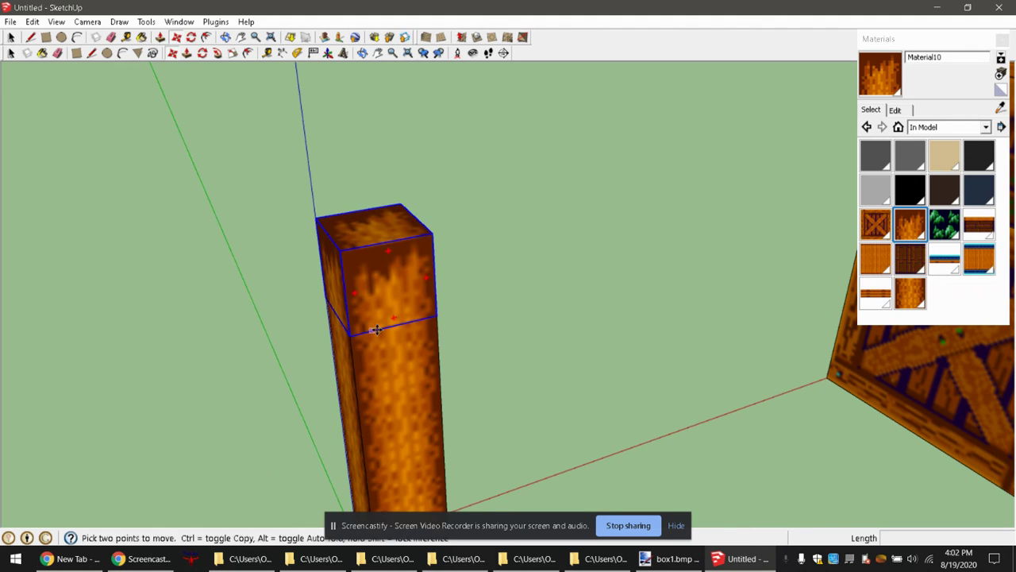
pyautogui.click(347, 336)
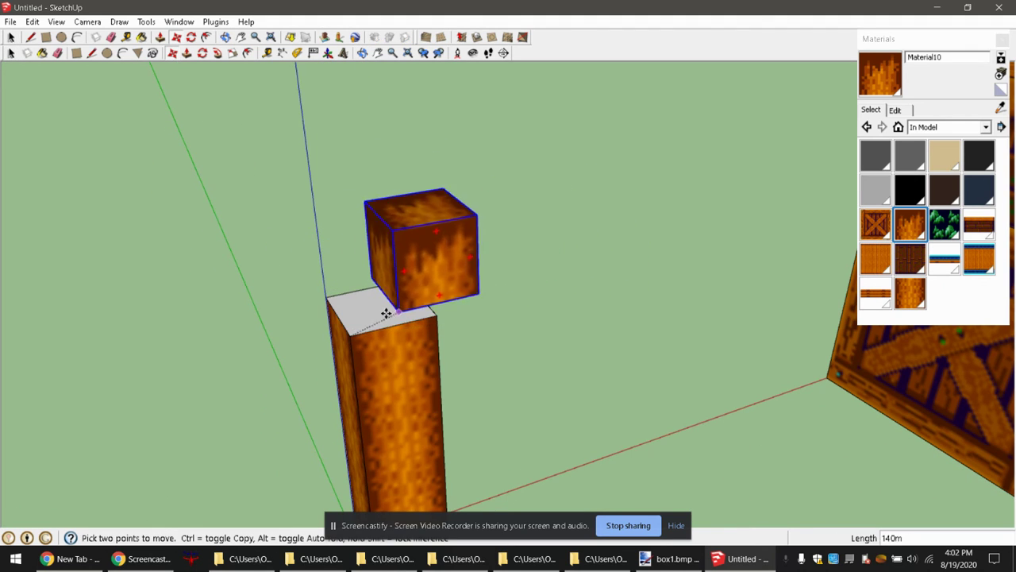
pyautogui.moveTo(356, 332); pyautogui.dragTo(424, 177, button='middle')
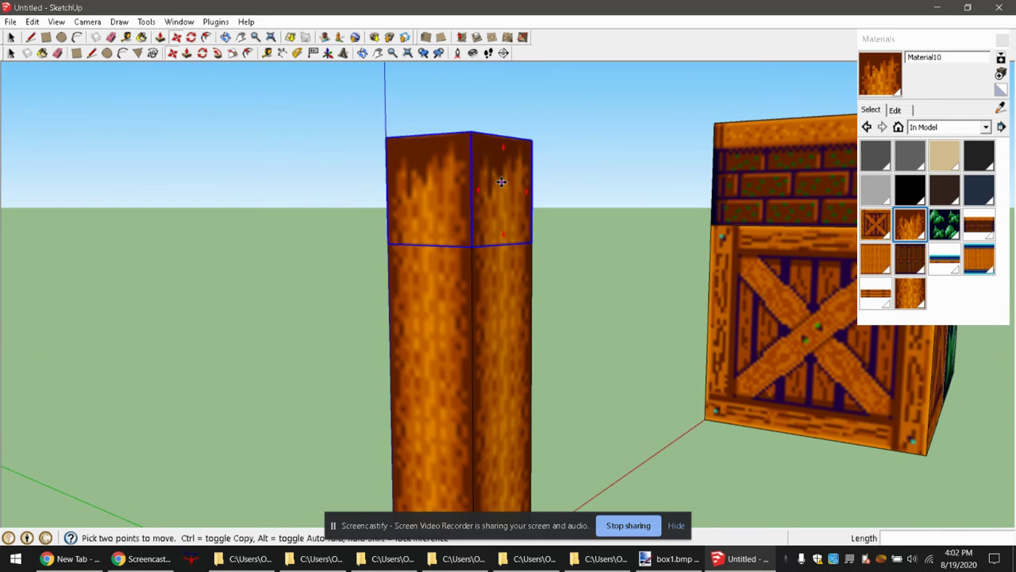
# - Examine the cube's textured top and the pole's sides from above and from several angles
pyautogui.moveTo(502, 181); pyautogui.dragTo(519, 563, button='middle')
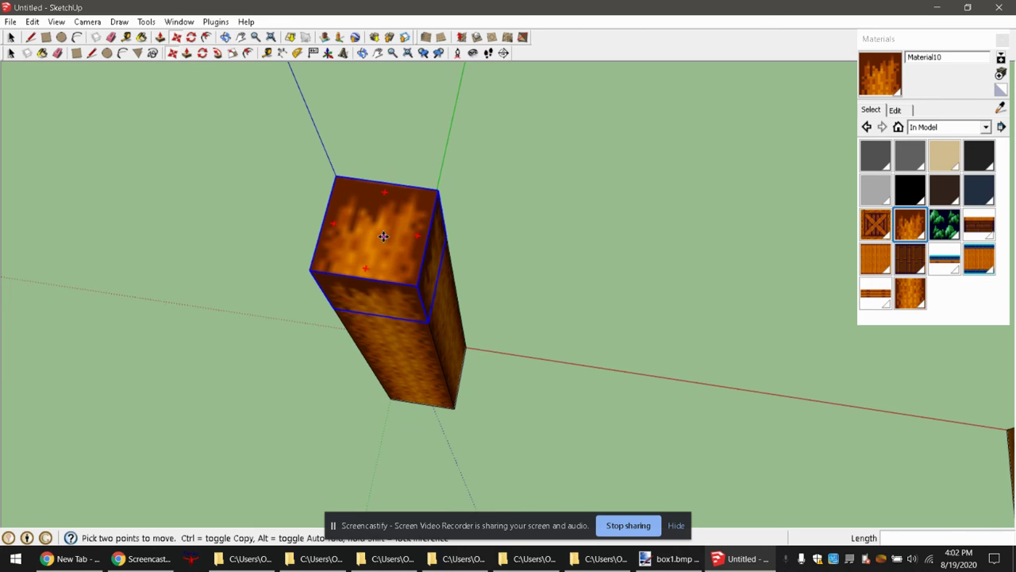
pyautogui.click(11, 37)
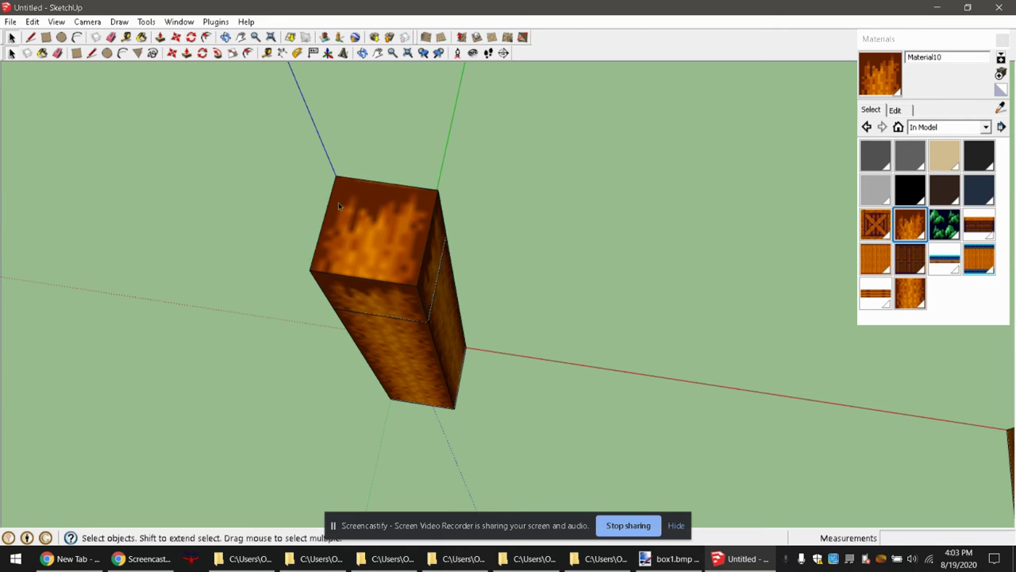
pyautogui.scroll(-3, 339, 264)
pyautogui.scroll(2, 547, 309)
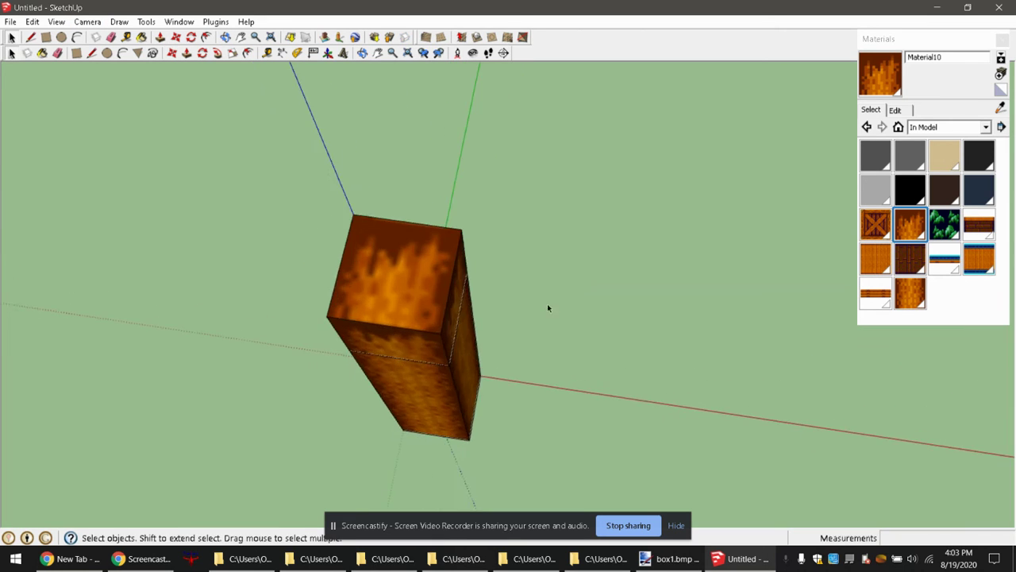
pyautogui.moveTo(547, 309); pyautogui.dragTo(371, 244, button='middle')
pyautogui.moveTo(494, 228); pyautogui.dragTo(454, 176, button='middle')
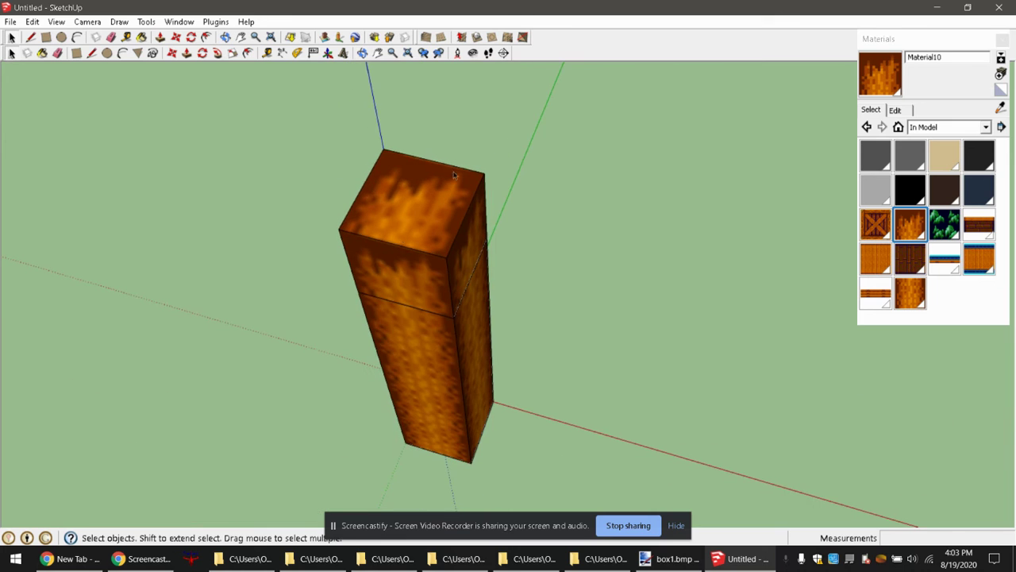
pyautogui.moveTo(412, 340); pyautogui.dragTo(506, 304, button='middle')
# - Remove the cube component from the top of the pole
pyautogui.scroll(-3, 412, 314)
pyautogui.scroll(-3, 519, 342)
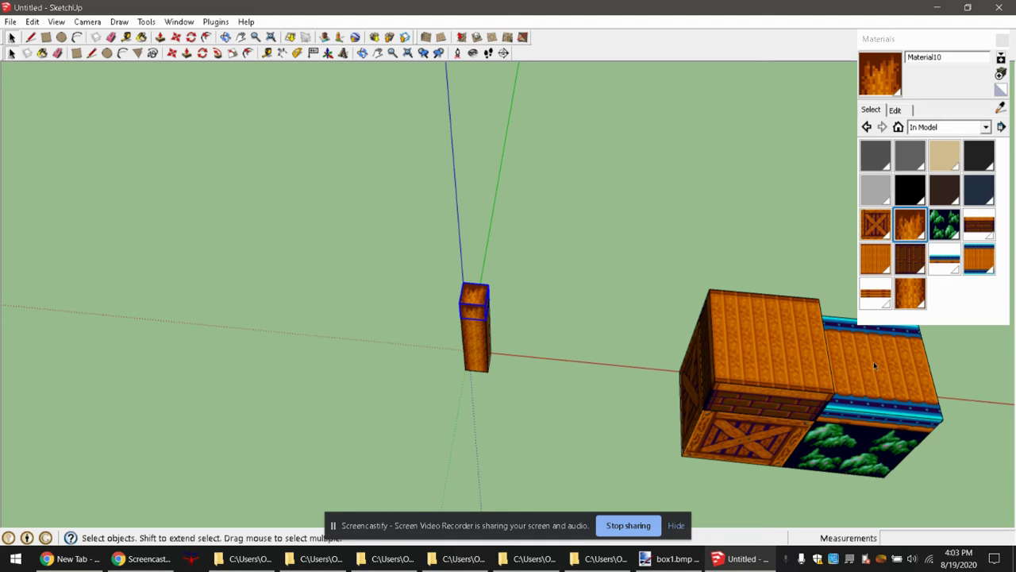
pyautogui.scroll(5, 449, 343)
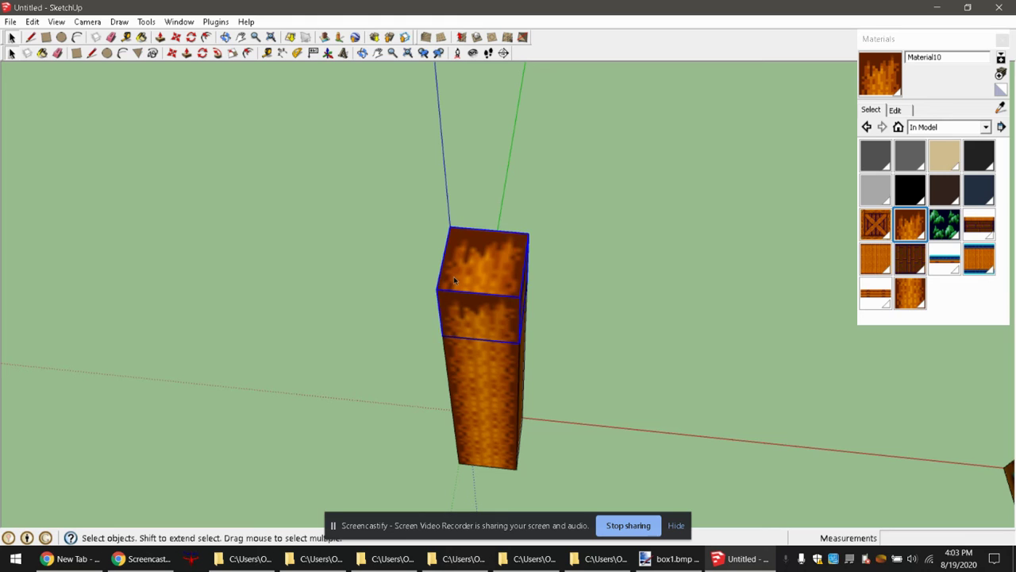
pyautogui.hotkey('ctrl', 'z')
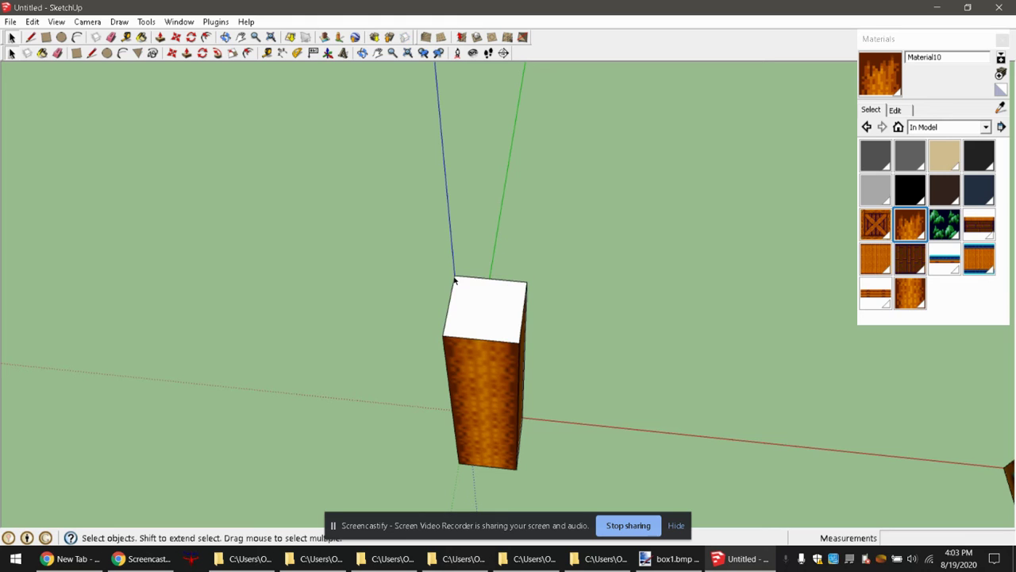
# - Paint the blank top face inside the pole component with the pole1 material, Material9
pyautogui.doubleClick(513, 298)
pyautogui.click(496, 311)
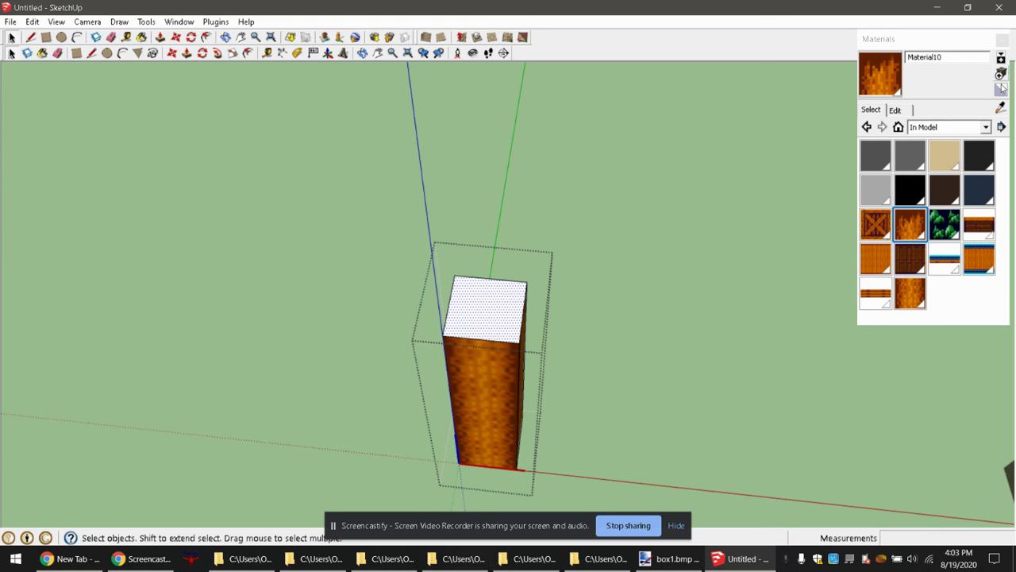
pyautogui.click(910, 293)
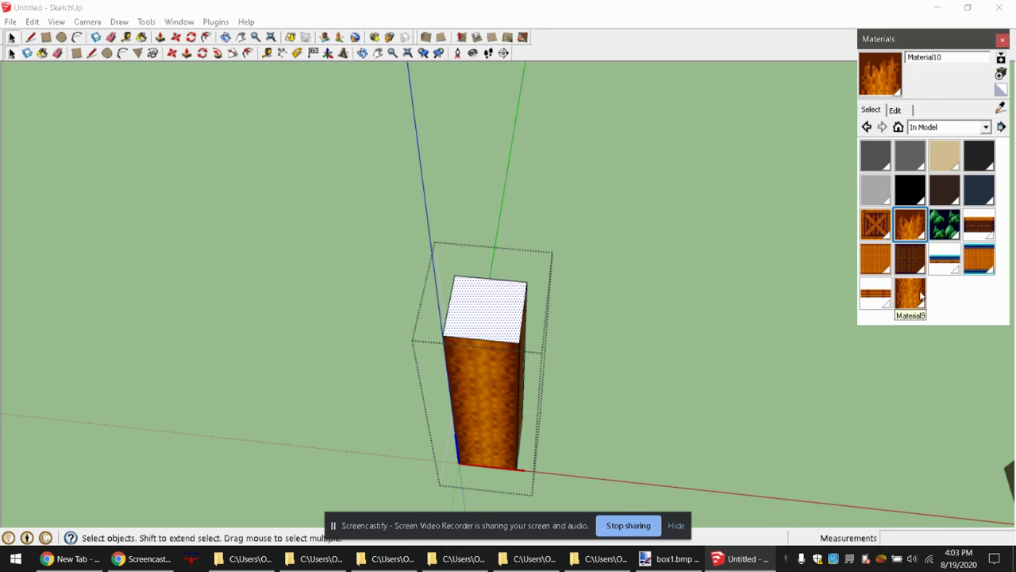
pyautogui.click(484, 301)
pyautogui.click(11, 36)
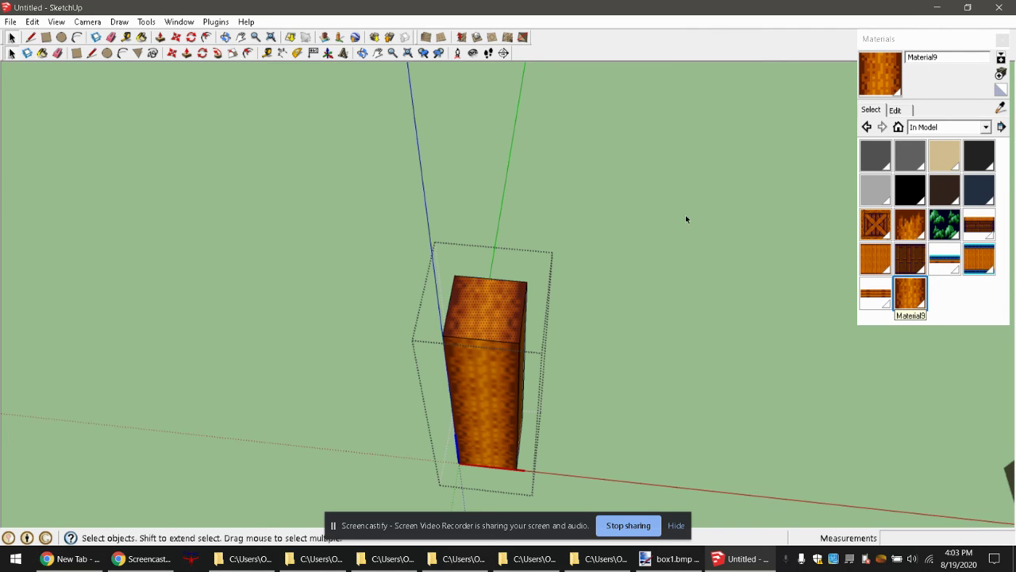
# - Compare the pole with the neighbouring textured box models from several angles, opening the pole component for a check
pyautogui.moveTo(686, 218); pyautogui.dragTo(676, 289, button='middle')
pyautogui.scroll(-6, 676, 290)
pyautogui.moveTo(779, 252); pyautogui.dragTo(699, 263, button='middle')
pyautogui.scroll(3, 533, 267)
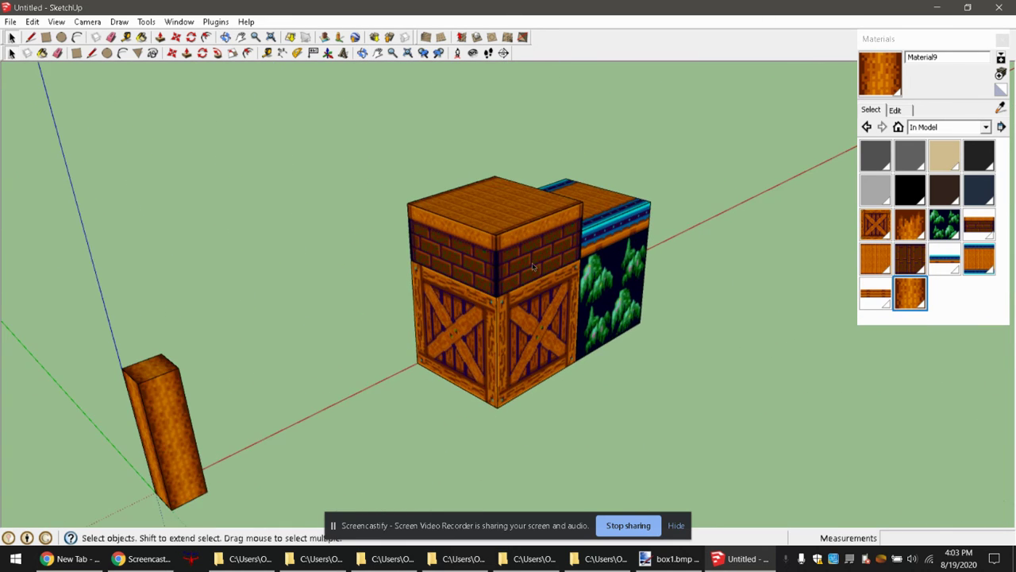
pyautogui.moveTo(533, 267); pyautogui.dragTo(163, 333, button='middle')
pyautogui.click(175, 307)
pyautogui.scroll(3, 246, 306)
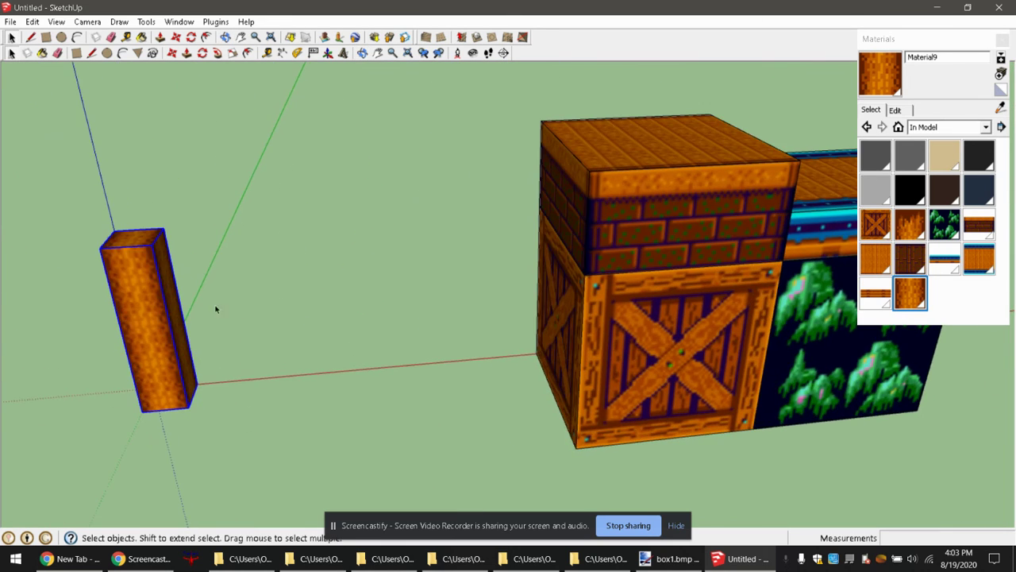
pyautogui.scroll(-1, 360, 337)
pyautogui.scroll(-1, 360, 338)
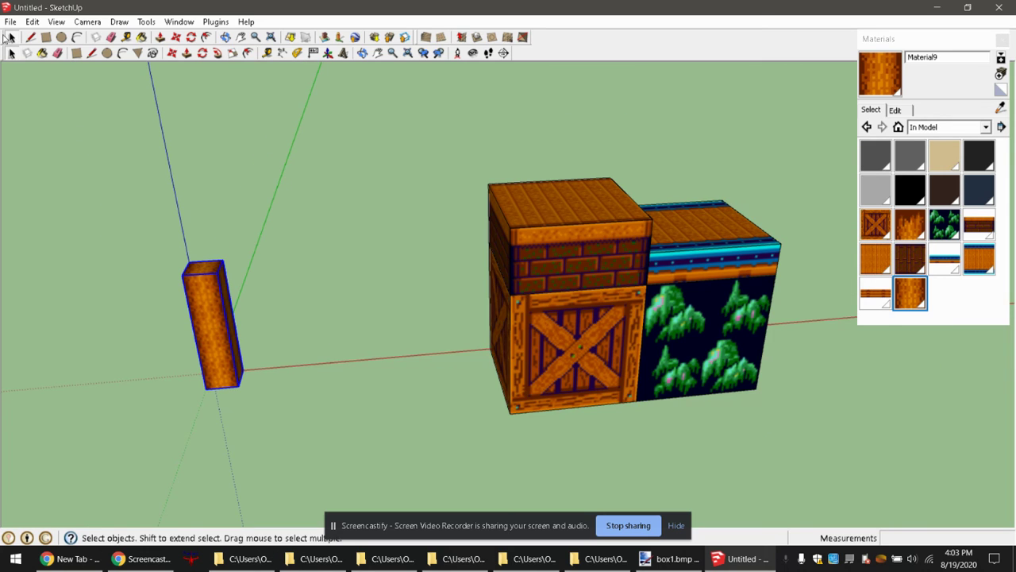
pyautogui.doubleClick(215, 274)
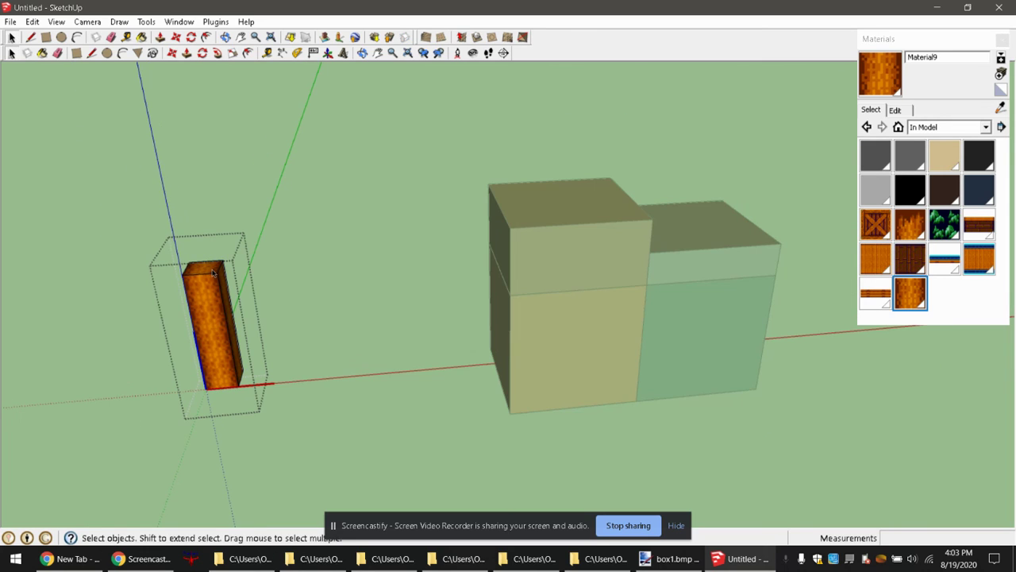
pyautogui.click(721, 177)
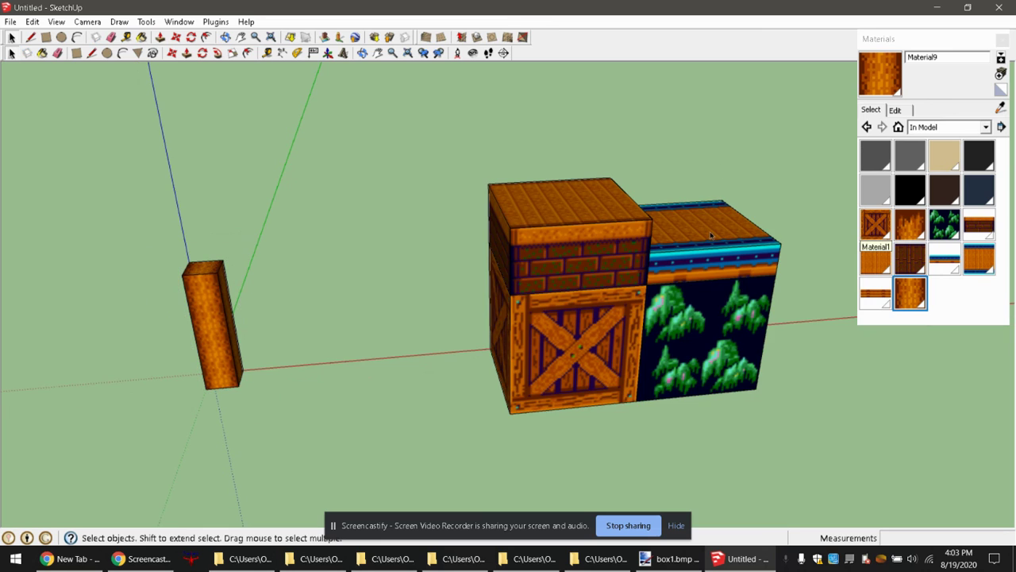
# - Move the blue-trimmed platform from the foliage box onto the top of the wooden pole, aligning its lower front corner with the pole's corner
pyautogui.click(187, 52)
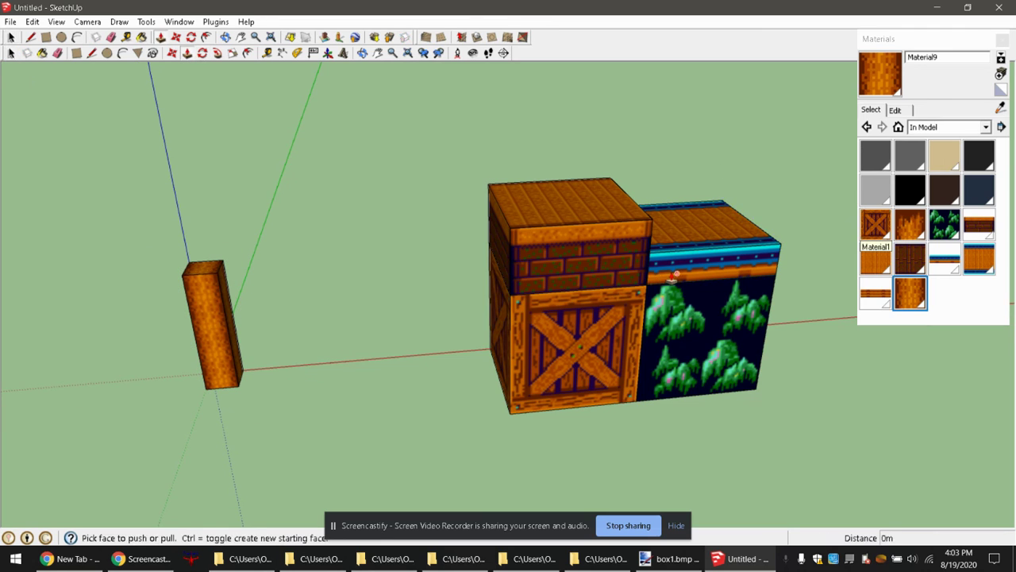
pyautogui.press('space')
pyautogui.click(718, 264)
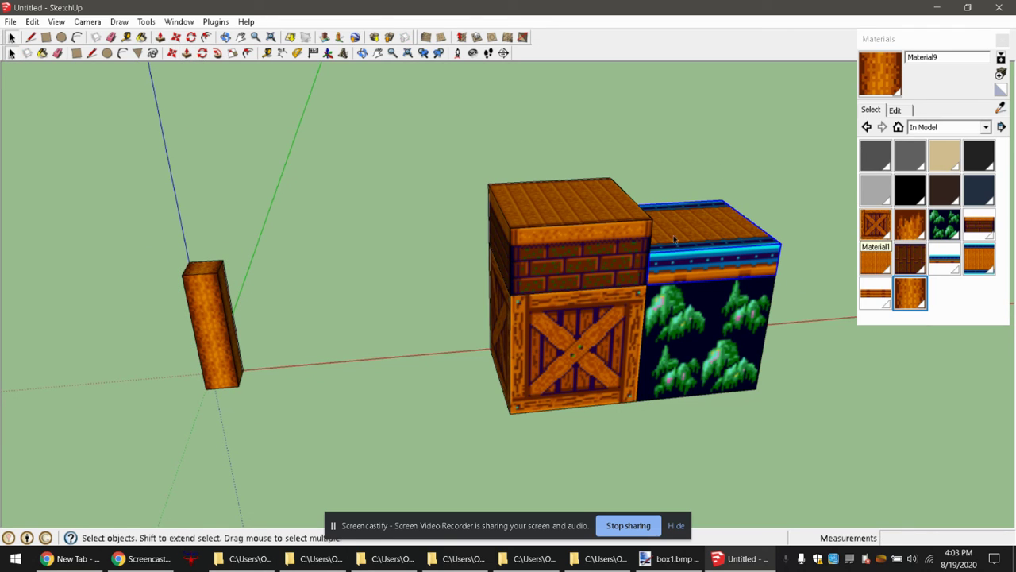
pyautogui.click(171, 53)
pyautogui.click(655, 291)
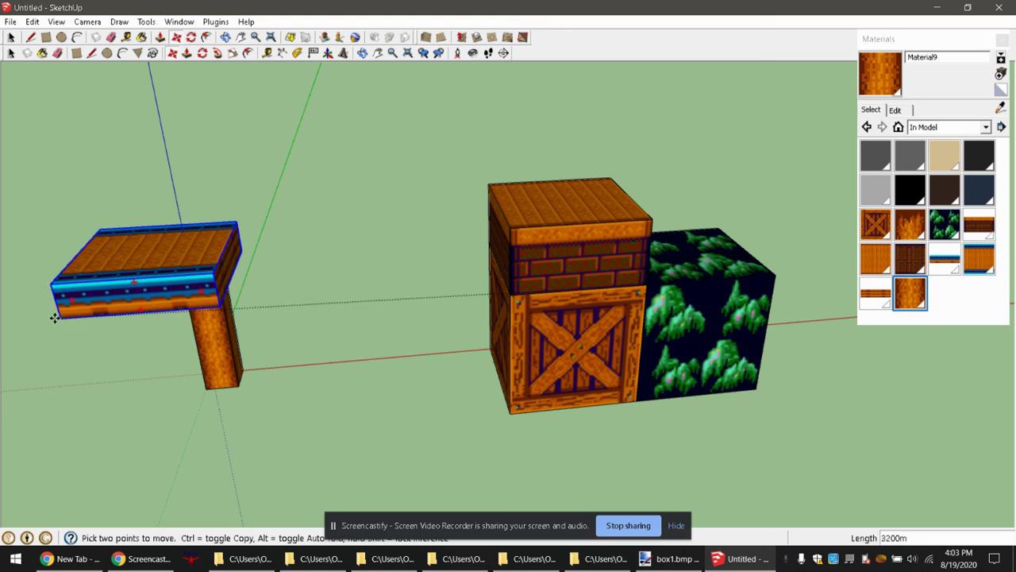
pyautogui.click(184, 275)
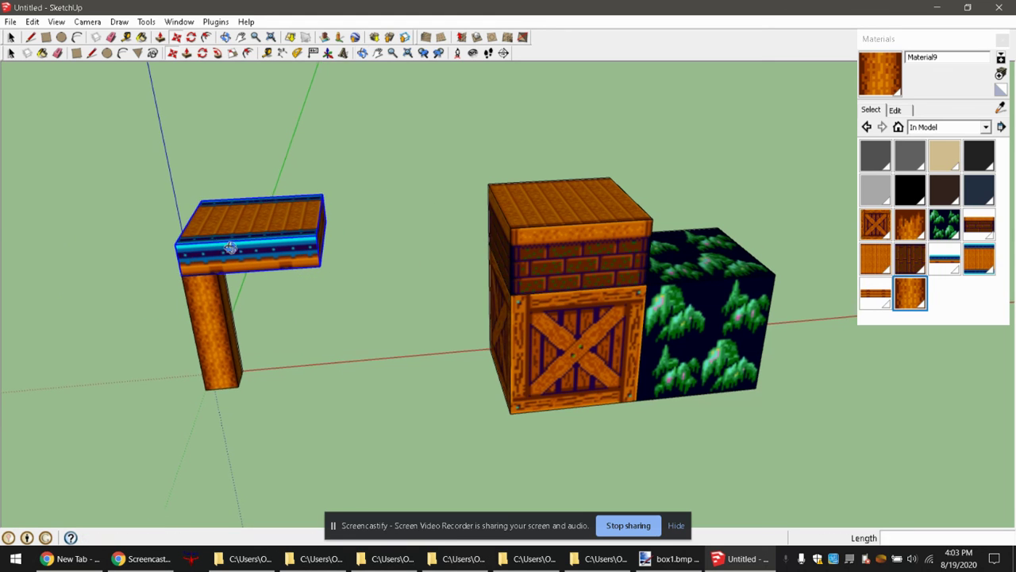
# - Examine the platform on the pole and the neighbouring textured box models from several angles and distances
pyautogui.moveTo(320, 356)
pyautogui.mouseDown(button='middle')
pyautogui.moveTo(269, 227)
pyautogui.moveTo(726, 204)
pyautogui.moveTo(363, 461)
pyautogui.mouseUp(button='middle')
pyautogui.scroll(3, 269, 227)
pyautogui.scroll(-3, 362, 461)
pyautogui.moveTo(481, 420)
pyautogui.mouseDown(button='middle')
pyautogui.moveTo(477, 340)
pyautogui.moveTo(545, 201)
pyautogui.mouseUp(button='middle')
pyautogui.scroll(1, 409, 377)
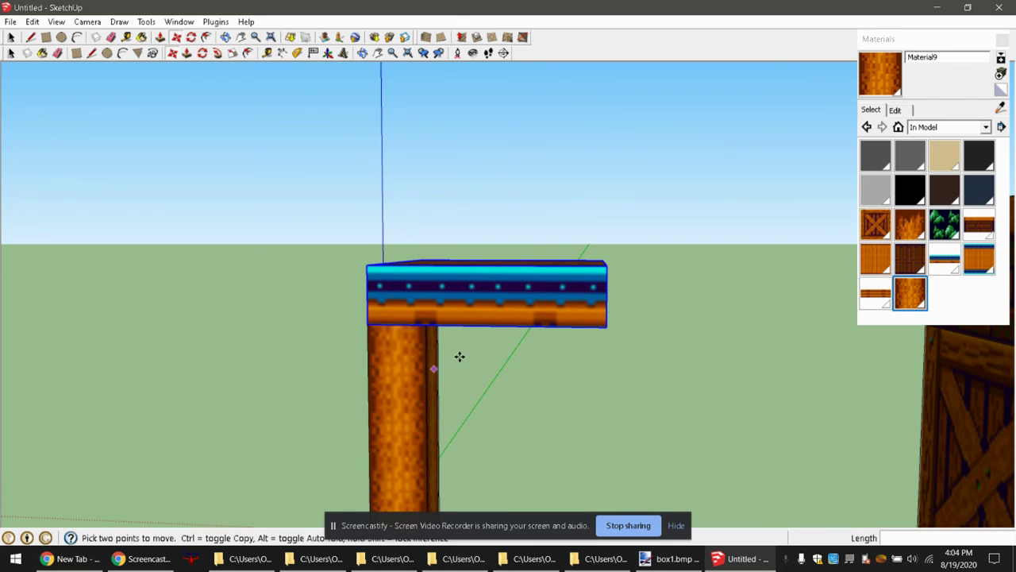
pyautogui.moveTo(589, 335)
pyautogui.mouseDown(button='middle')
pyautogui.moveTo(599, 325)
pyautogui.moveTo(461, 468)
pyautogui.mouseUp(button='middle')
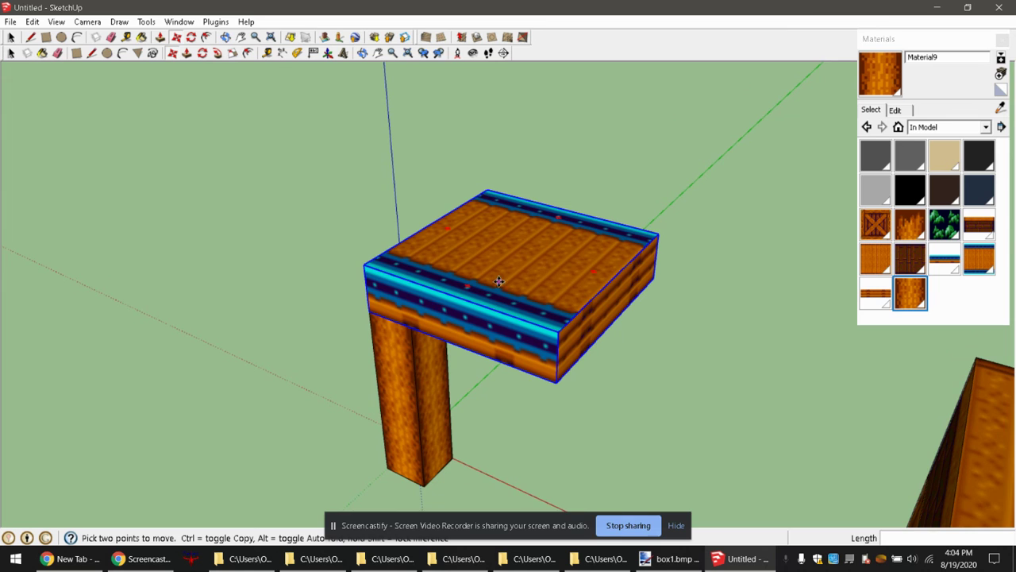
pyautogui.scroll(-2, 391, 350)
pyautogui.click(12, 38)
pyautogui.scroll(-2, 352, 222)
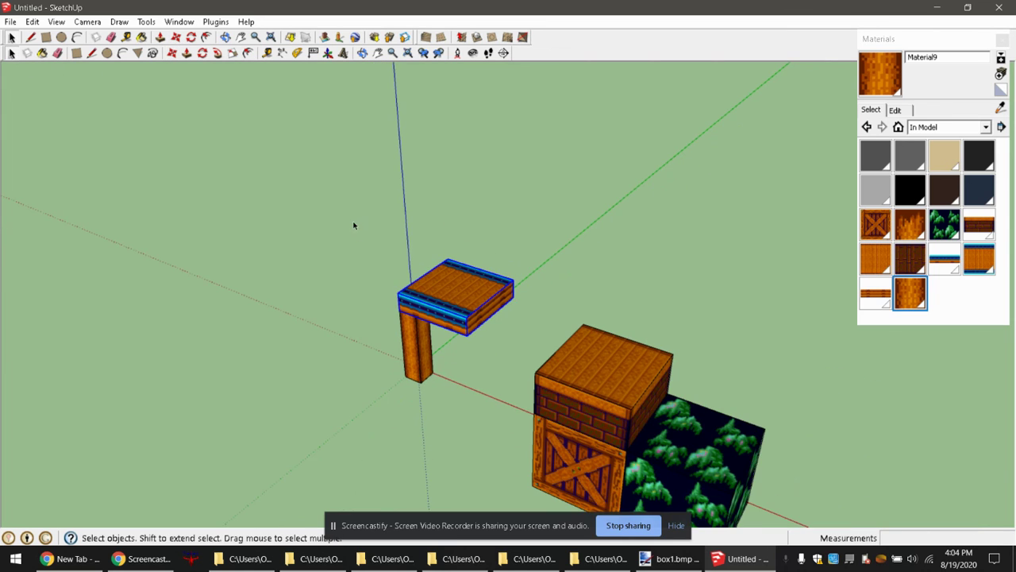
pyautogui.scroll(2, 554, 430)
pyautogui.moveTo(553, 430)
pyautogui.mouseDown(button='middle')
pyautogui.moveTo(643, 249)
pyautogui.moveTo(468, 291)
pyautogui.mouseUp(button='middle')
pyautogui.scroll(-2, 477, 298)
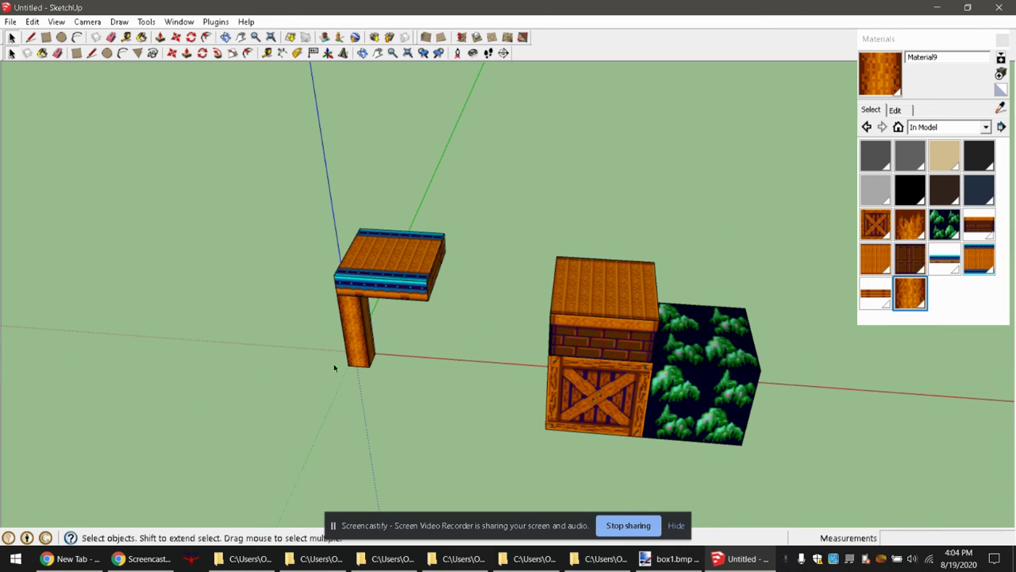
pyautogui.moveTo(287, 173); pyautogui.dragTo(855, 474)
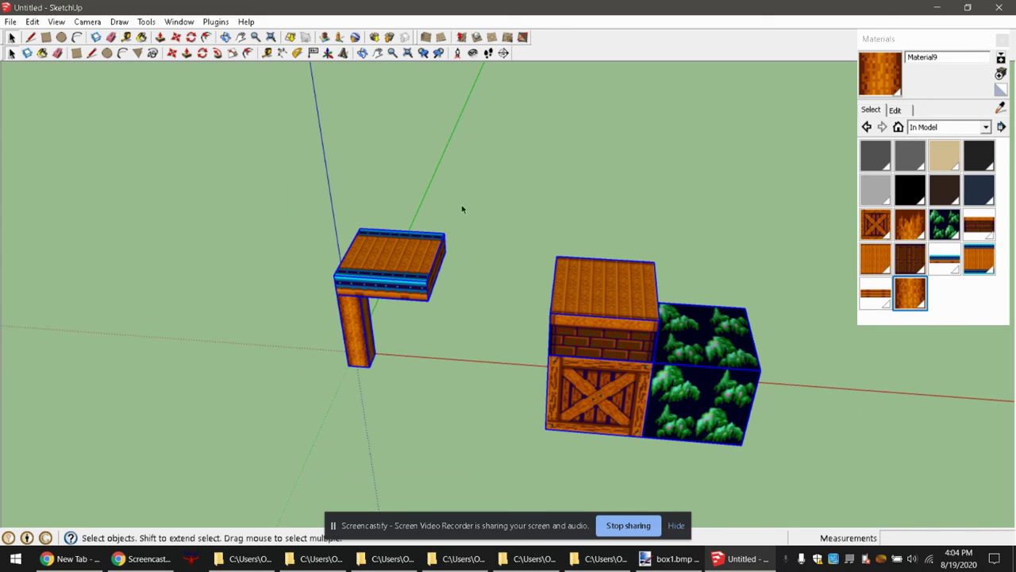
pyautogui.moveTo(477, 313)
pyautogui.mouseDown(button='middle')
pyautogui.moveTo(456, 98)
pyautogui.moveTo(662, 297)
pyautogui.moveTo(672, 186)
pyautogui.moveTo(601, 505)
pyautogui.mouseUp(button='middle')
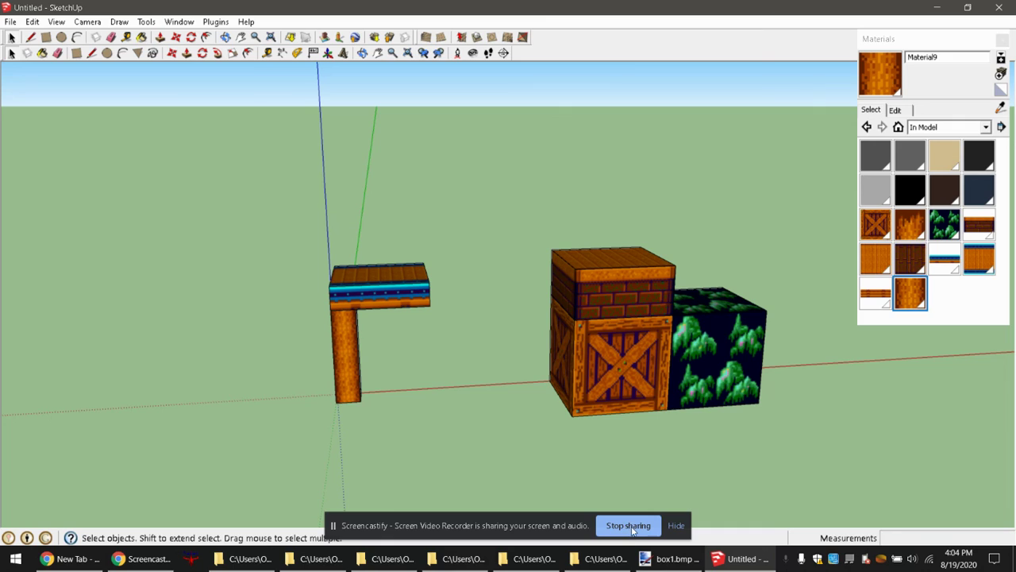